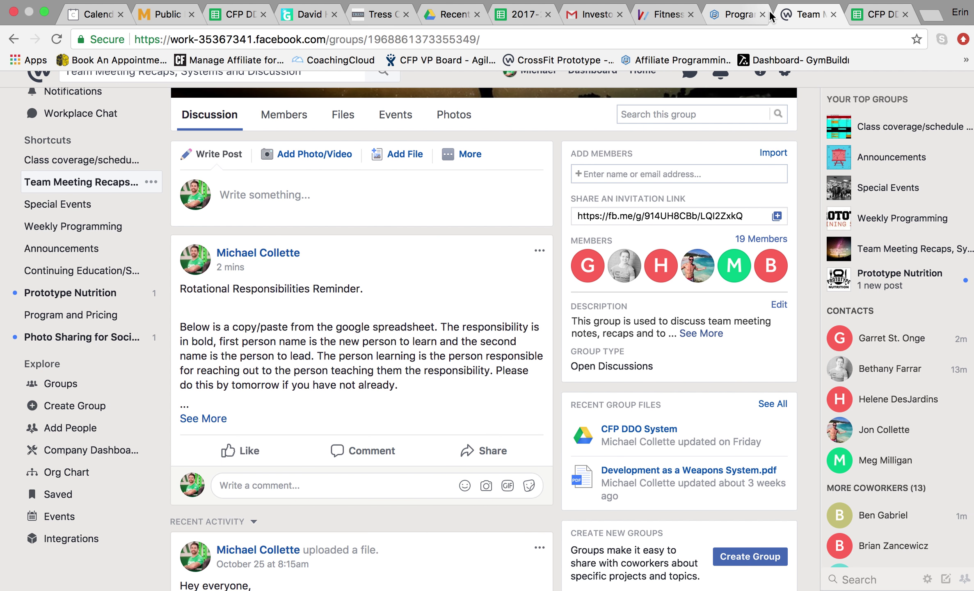
# Step: Open the Weekly Programming group in Workplace and expand the week's programming post
pyautogui.scroll(-1, 363, 330)
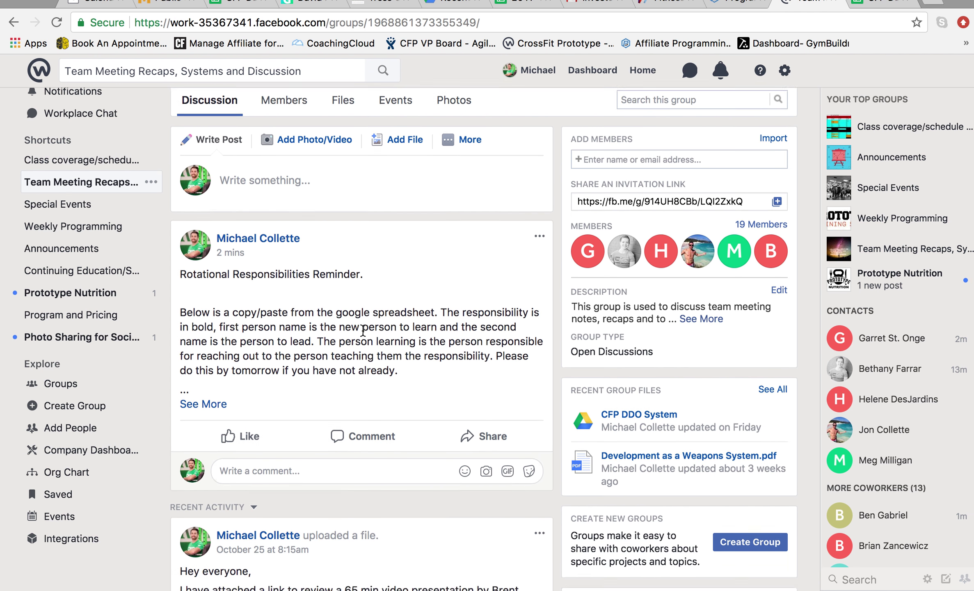
pyautogui.scroll(-2, 363, 331)
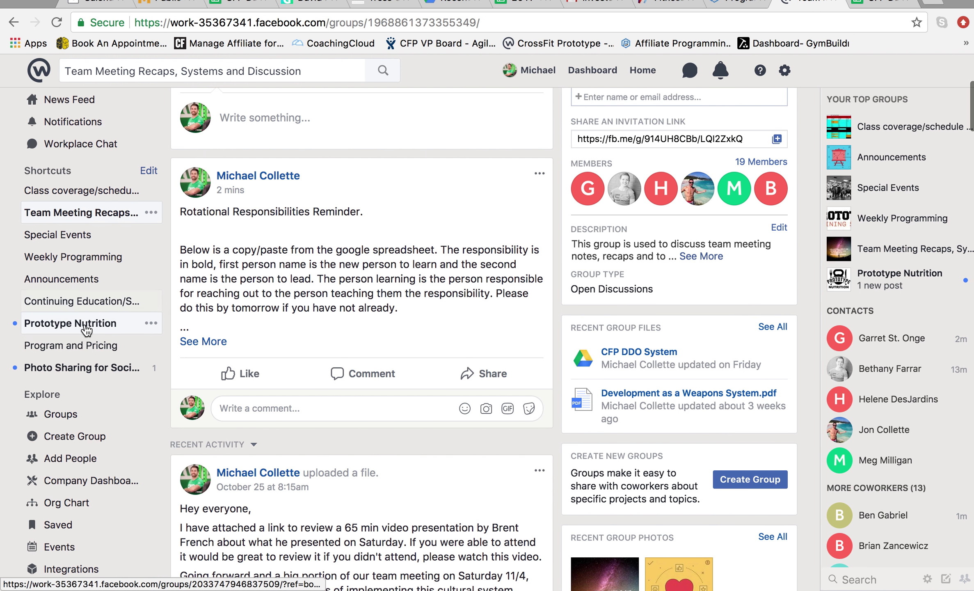
pyautogui.click(89, 266)
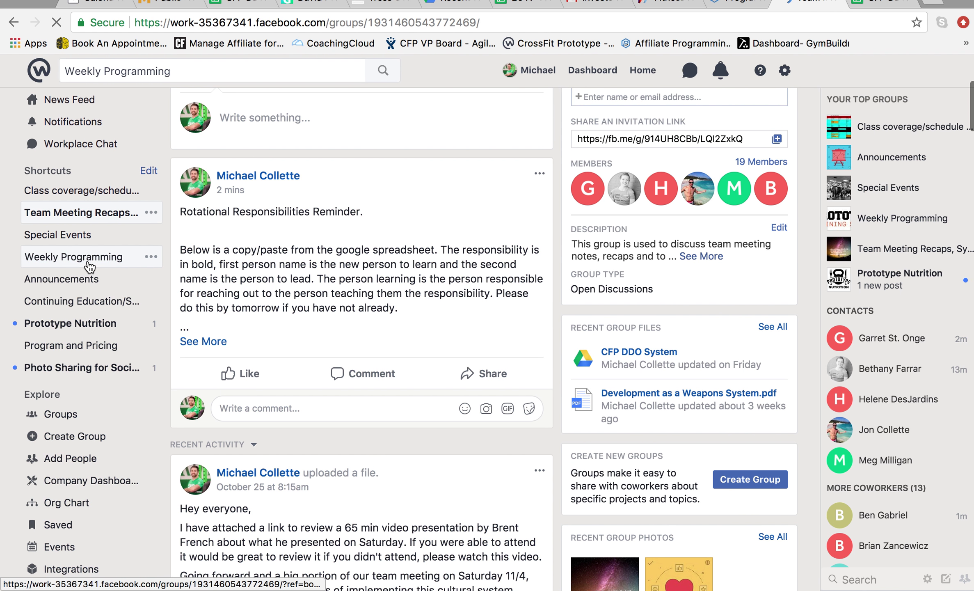
pyautogui.scroll(-3, 389, 384)
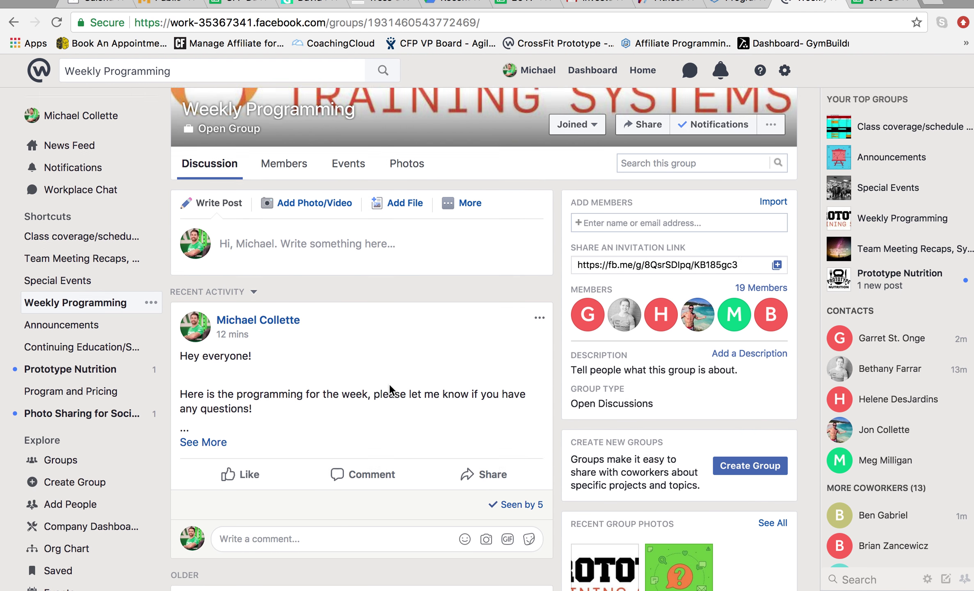
pyautogui.click(204, 419)
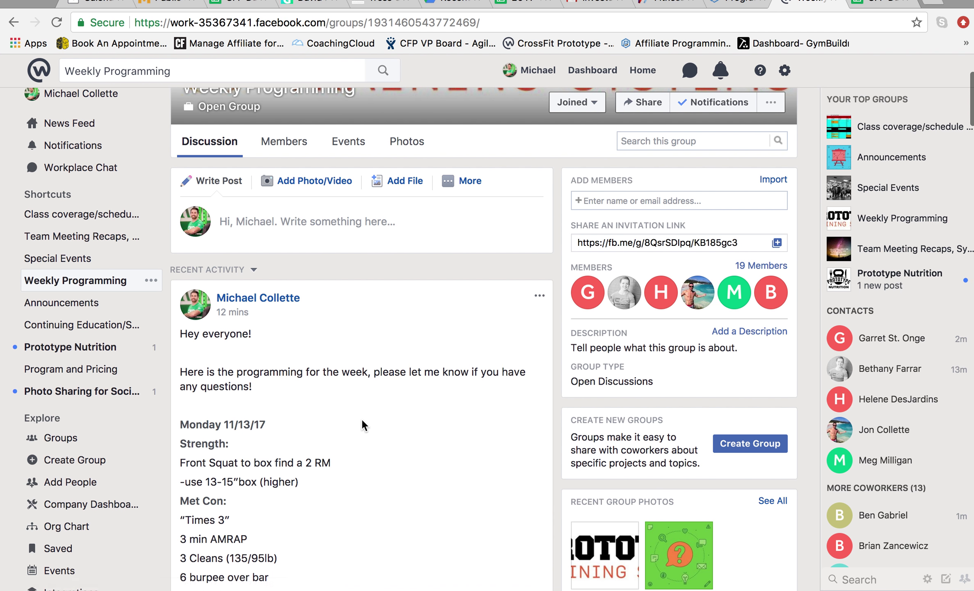
# Step: Read through the programming starting Monday 11/13/17, then go to the Wodify Core login
pyautogui.scroll(-3, 362, 421)
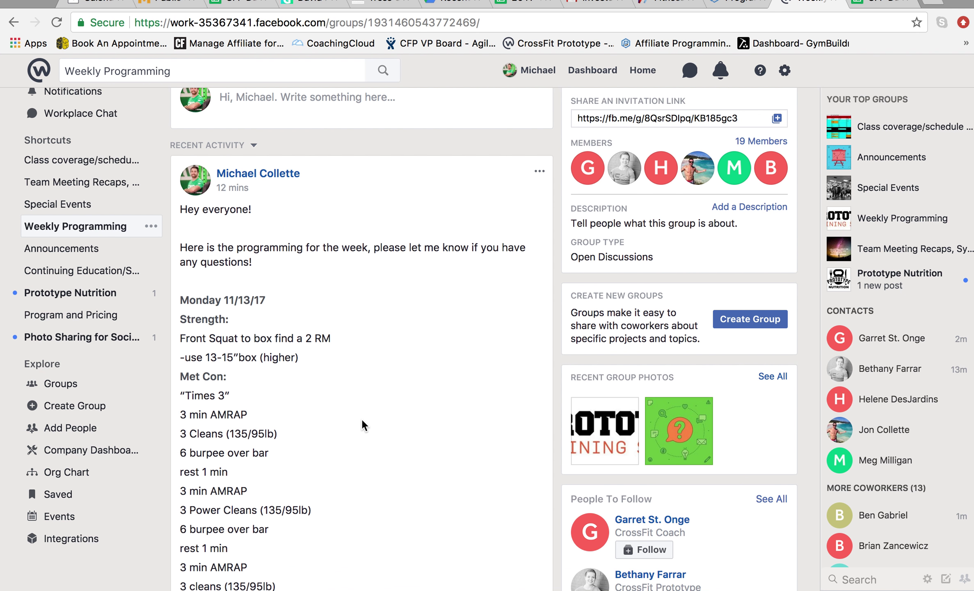
pyautogui.scroll(-1, 362, 421)
pyautogui.scroll(-1, 362, 422)
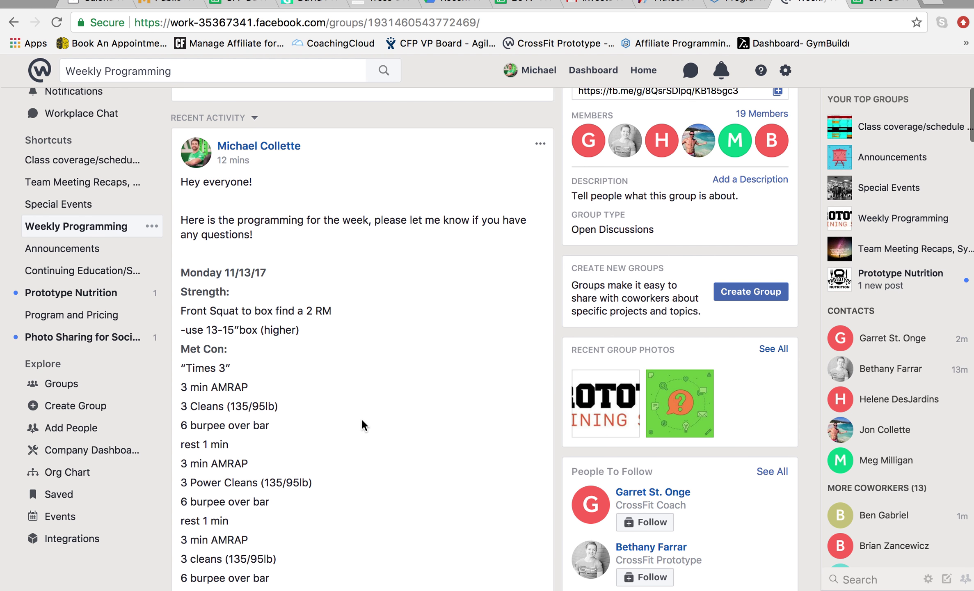
pyautogui.scroll(-1, 362, 423)
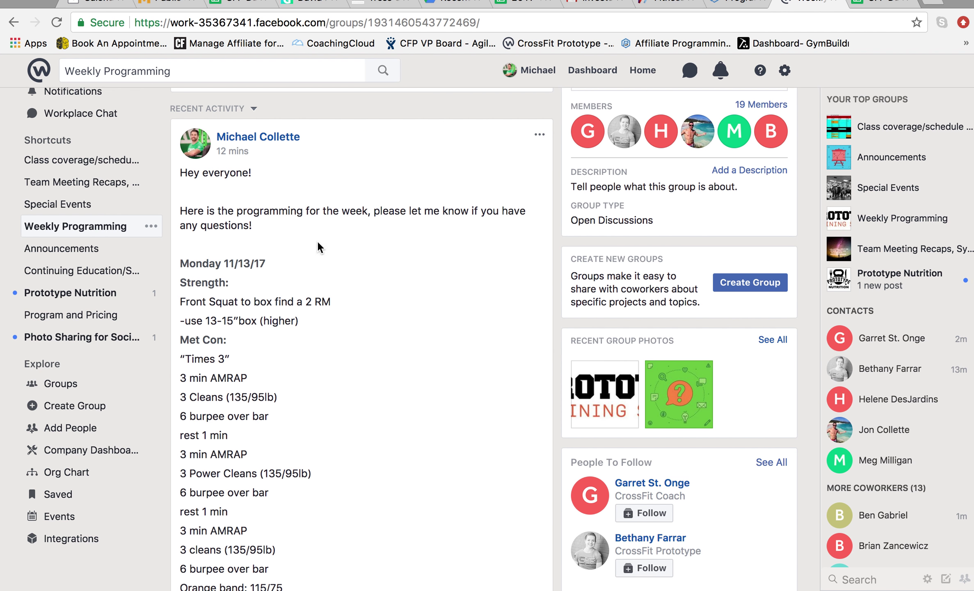
pyautogui.click(679, 9)
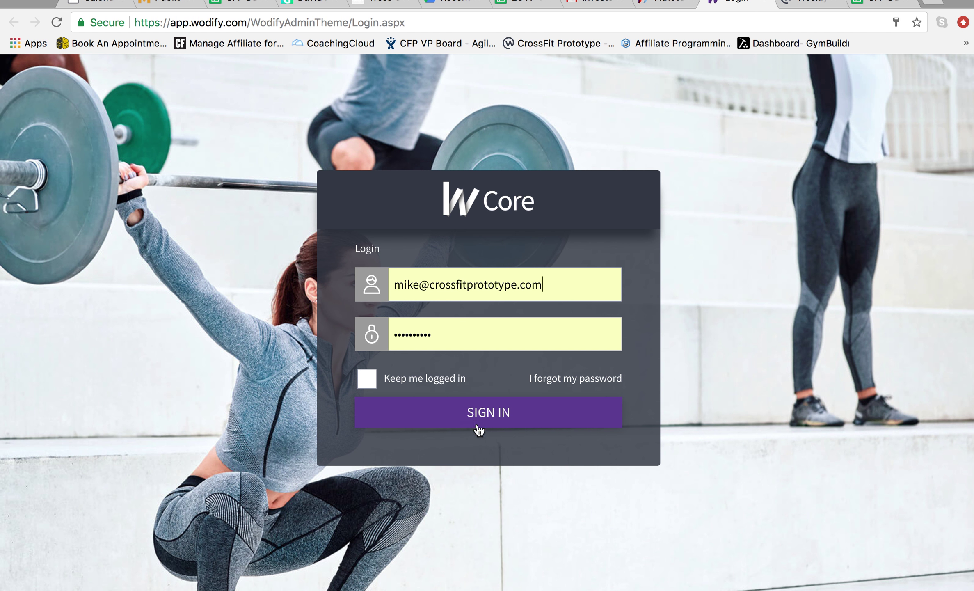
# Step: Sign in, show the CrossFit program's WOD calendar, and move it to the week of Nov 13–19
pyautogui.click(498, 421)
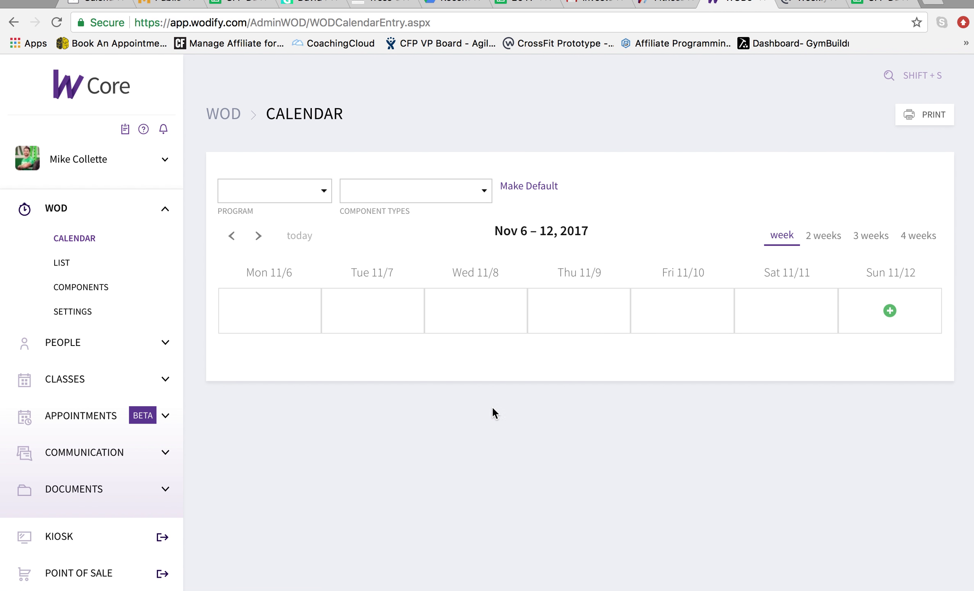
pyautogui.click(268, 186)
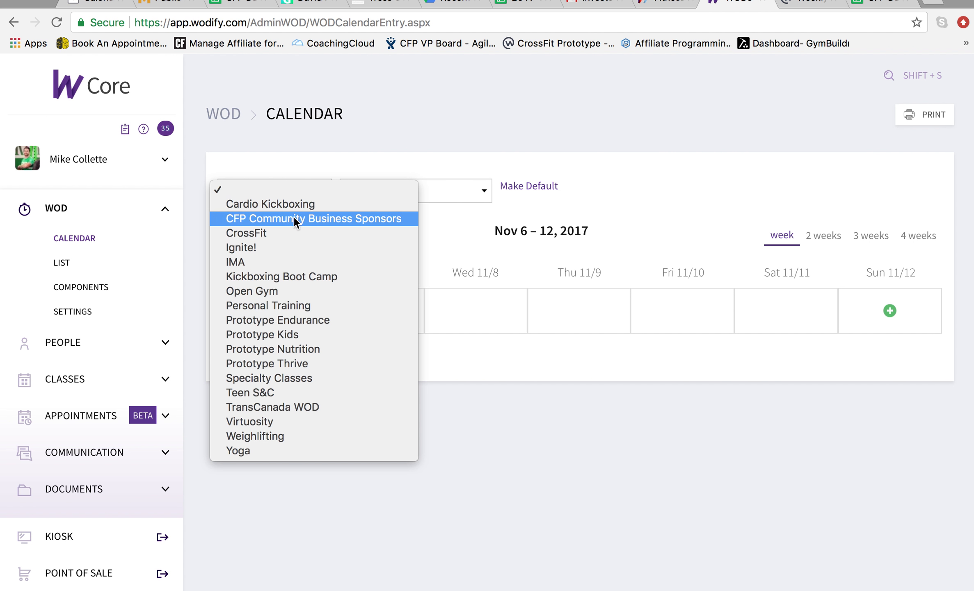
pyautogui.click(282, 230)
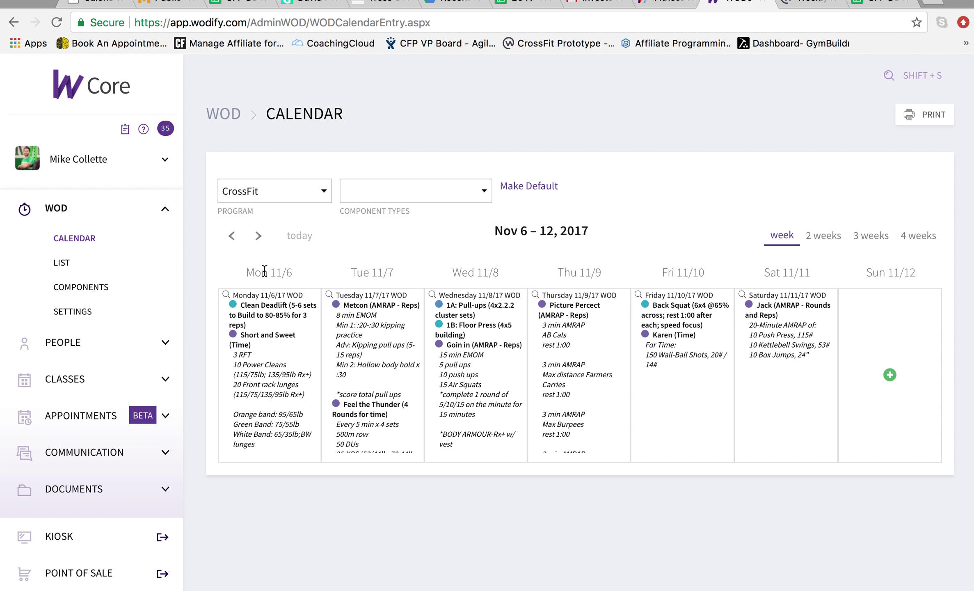
pyautogui.click(259, 235)
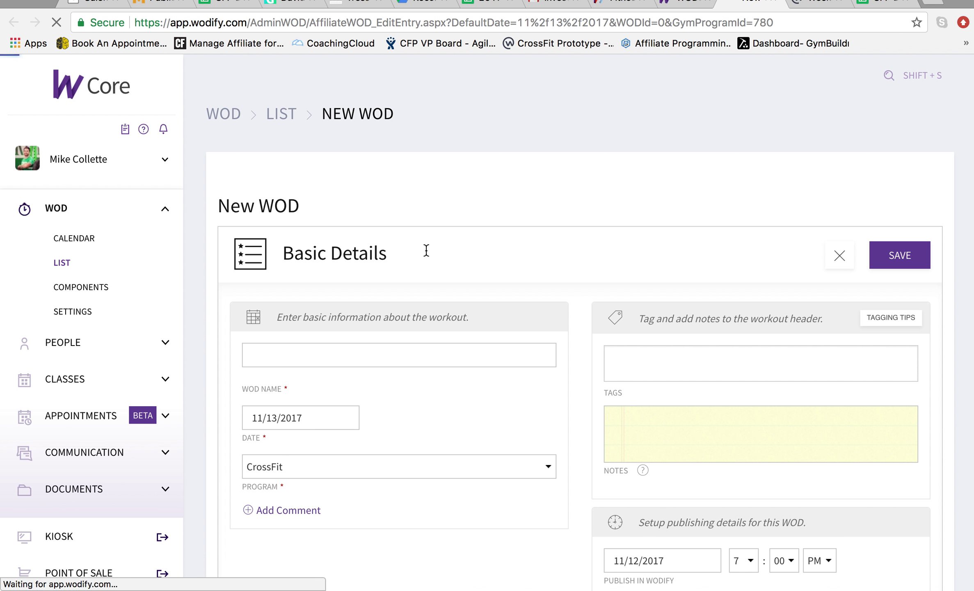
# Step: Name the new WOD 'Monday 11/13/17 WOD' and save it
pyautogui.click(353, 349)
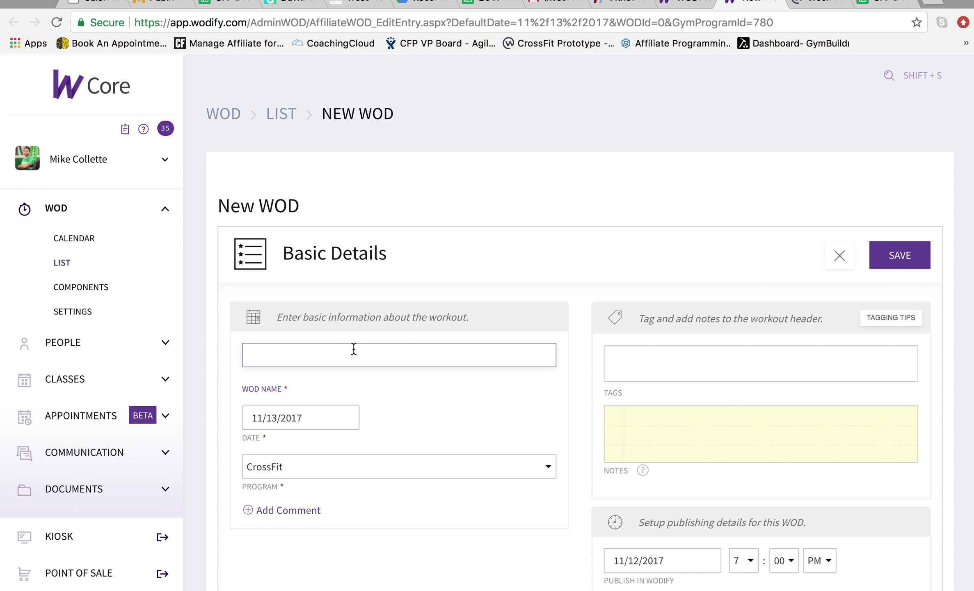
pyautogui.write('Monday 11/13/17 WOD')
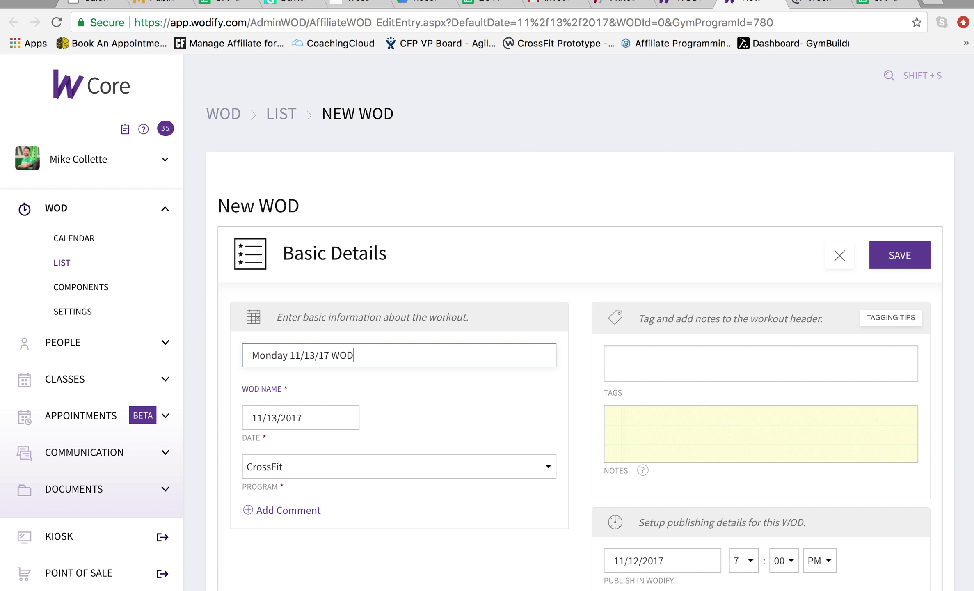
pyautogui.click(901, 263)
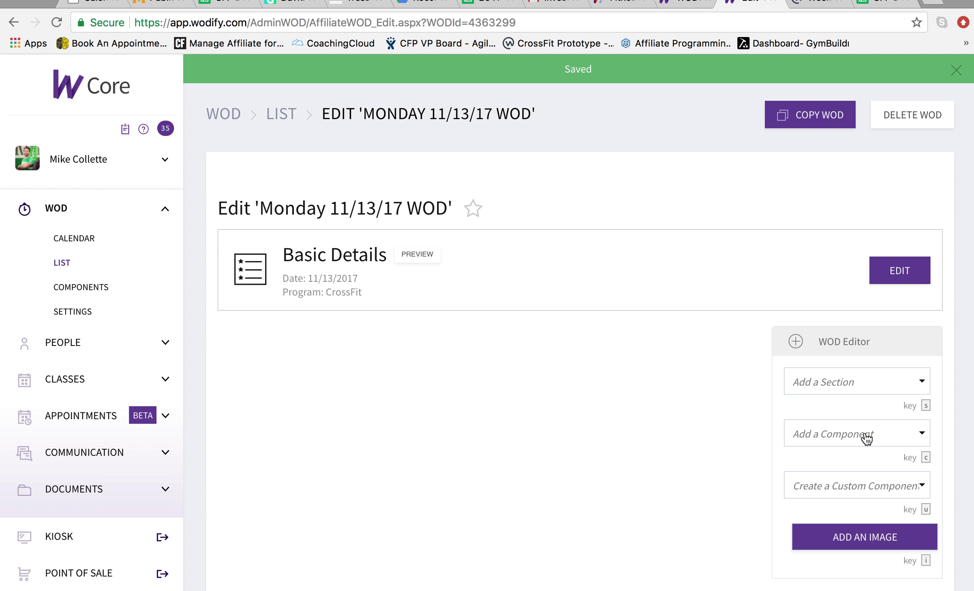
# Step: Add a Warm-up section to the WOD
pyautogui.click(857, 384)
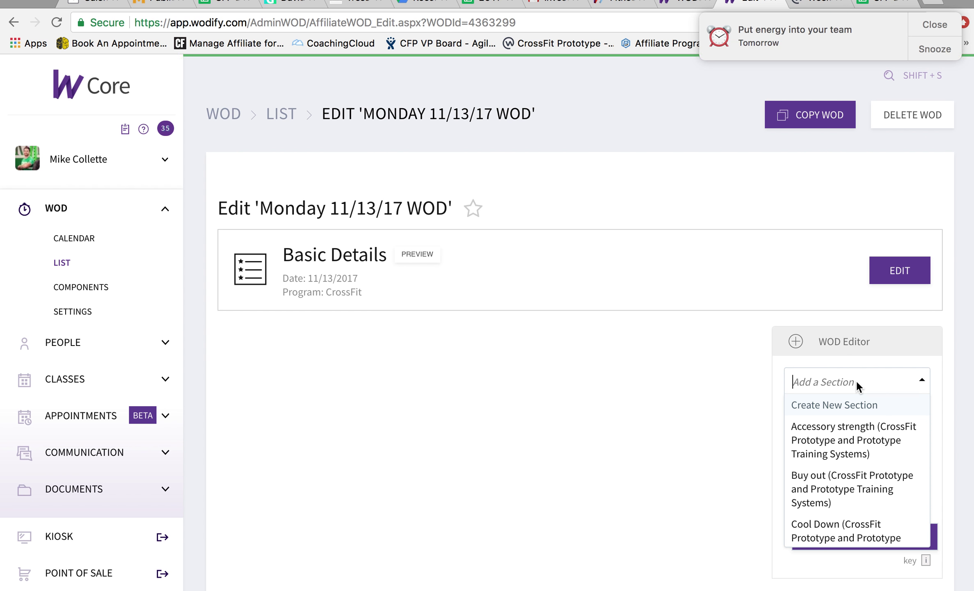
pyautogui.click(945, 22)
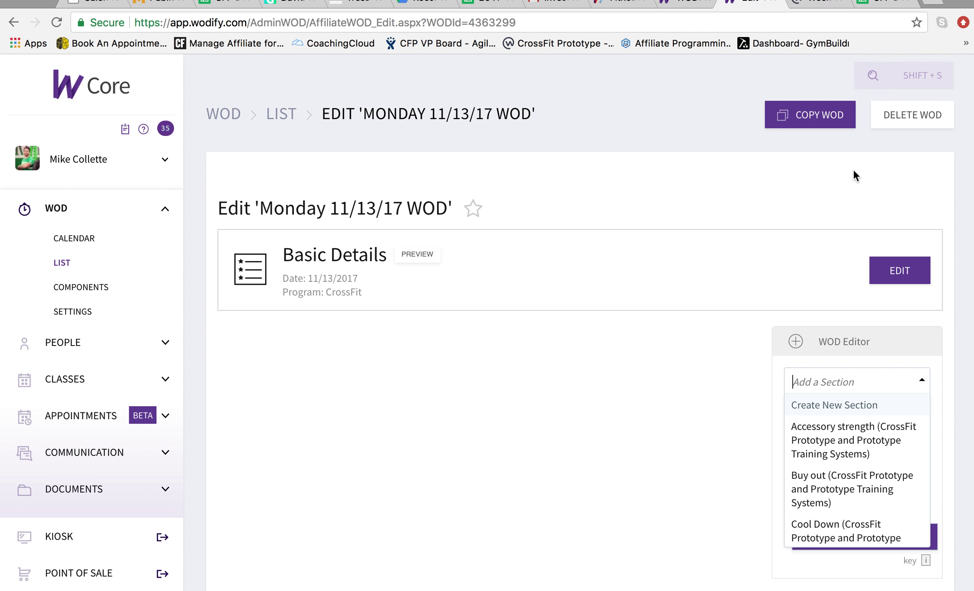
pyautogui.write('war')
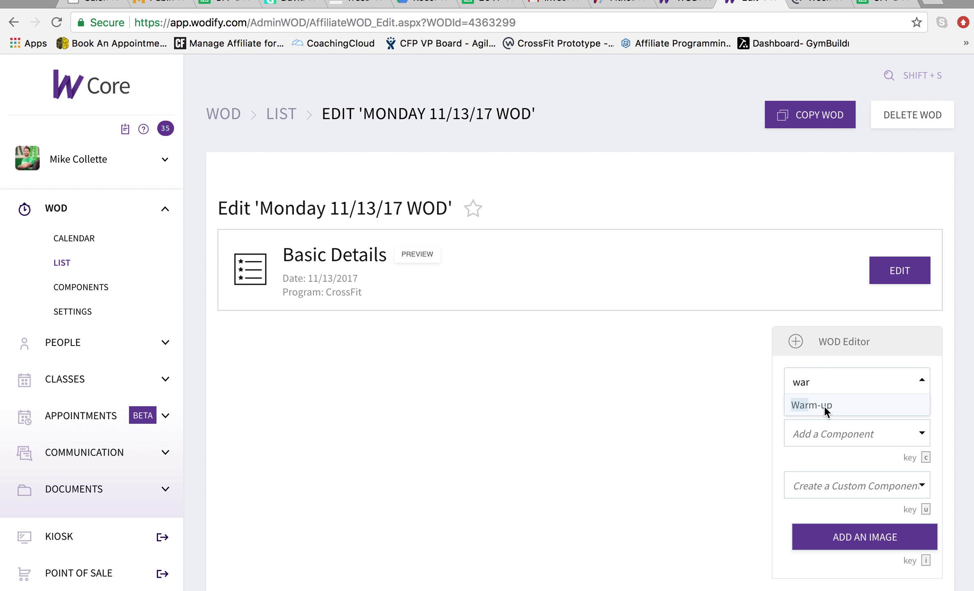
pyautogui.click(824, 405)
pyautogui.scroll(2, 622, 331)
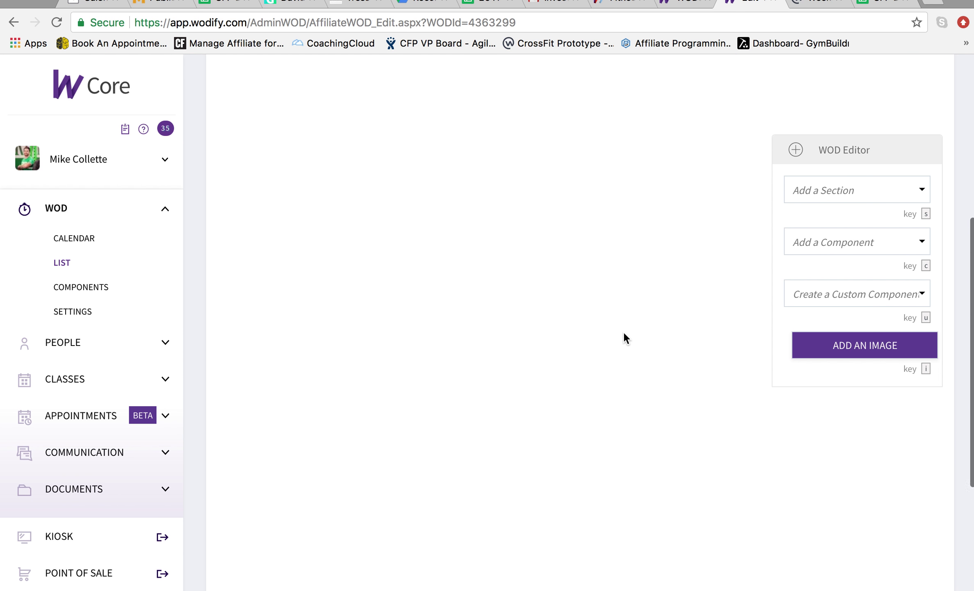
pyautogui.scroll(3, 623, 332)
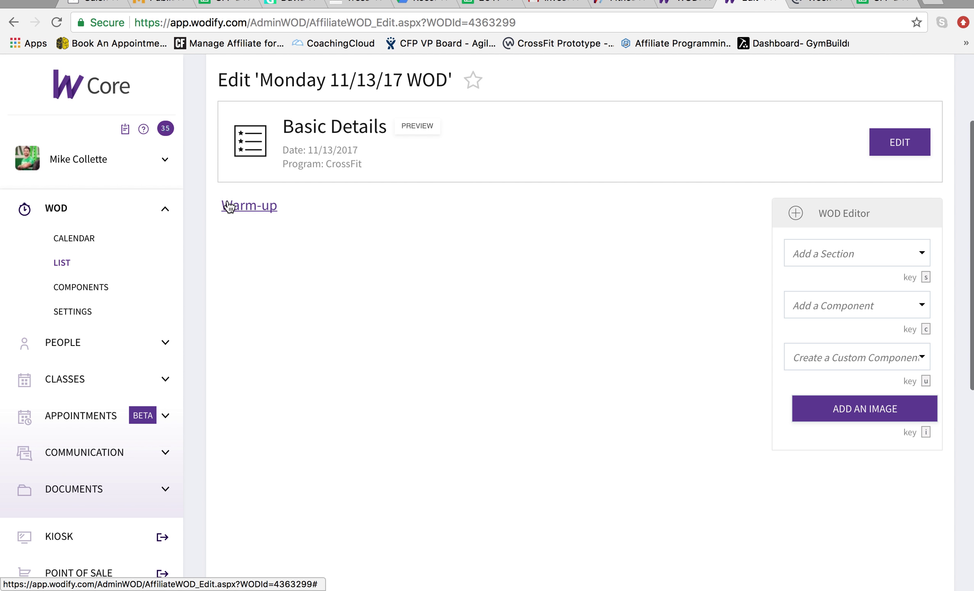
# Step: Give the Warm-up section the comment '*Coaches choice' and save it
pyautogui.click(229, 207)
pyautogui.scroll(-5, 322, 355)
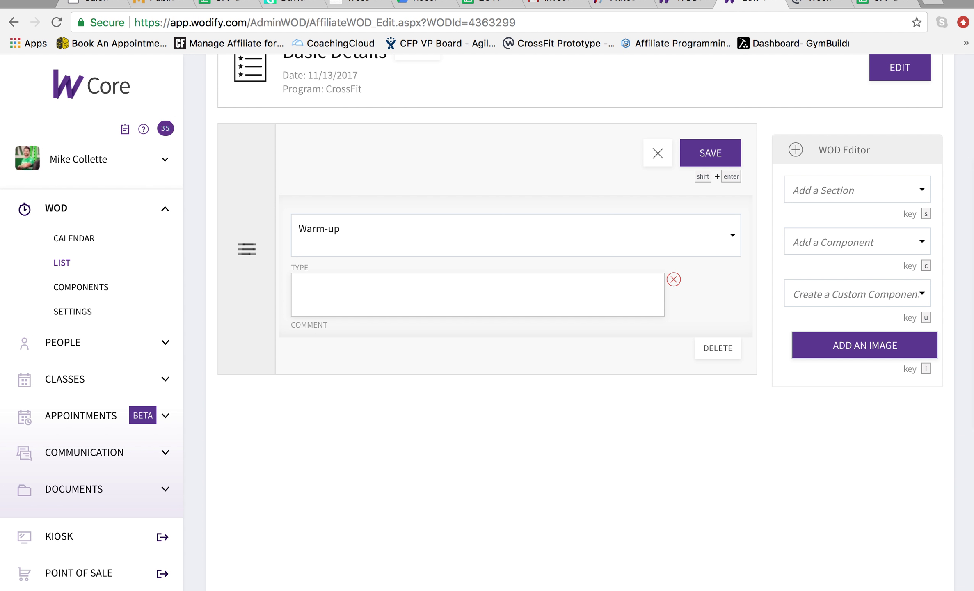
pyautogui.write('*Coaches choice')
pyautogui.click(703, 162)
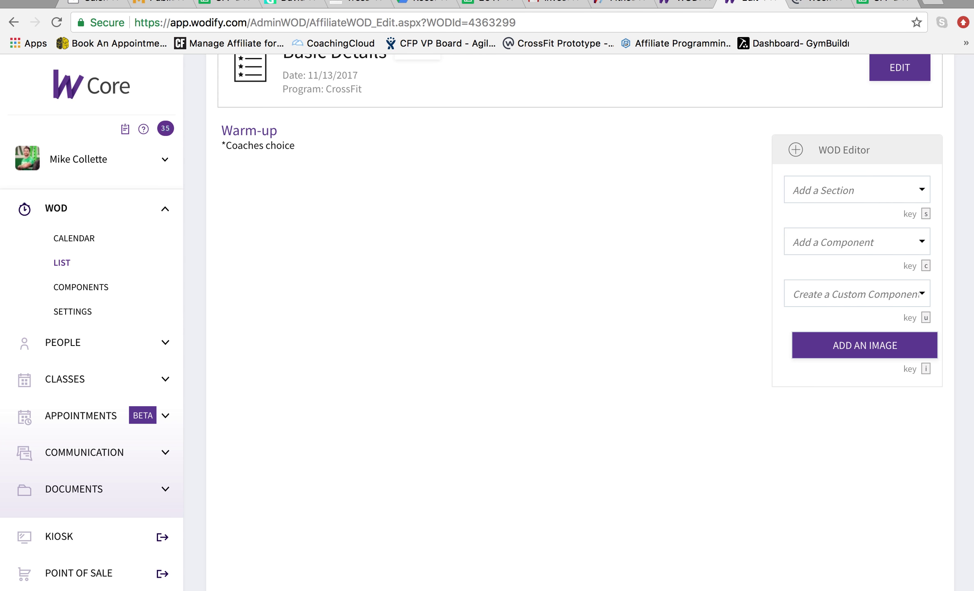
pyautogui.click(811, 5)
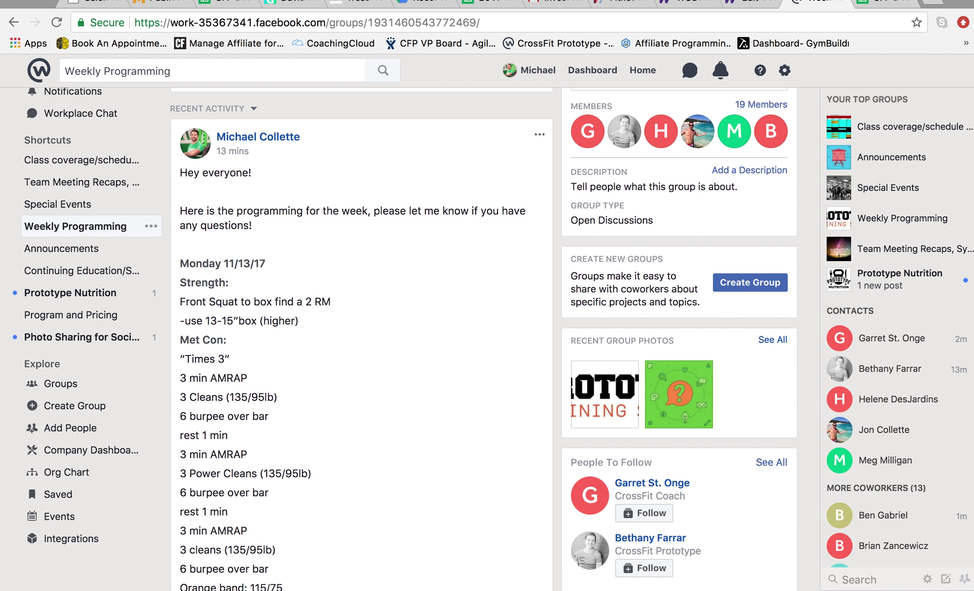
pyautogui.click(759, 5)
pyautogui.click(812, 186)
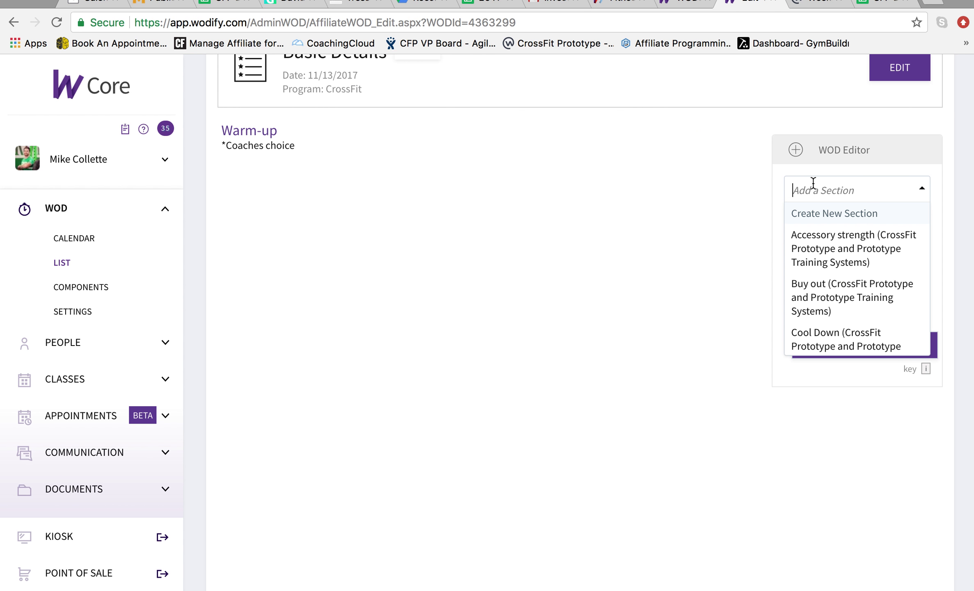
pyautogui.write('stre')
pyautogui.click(810, 215)
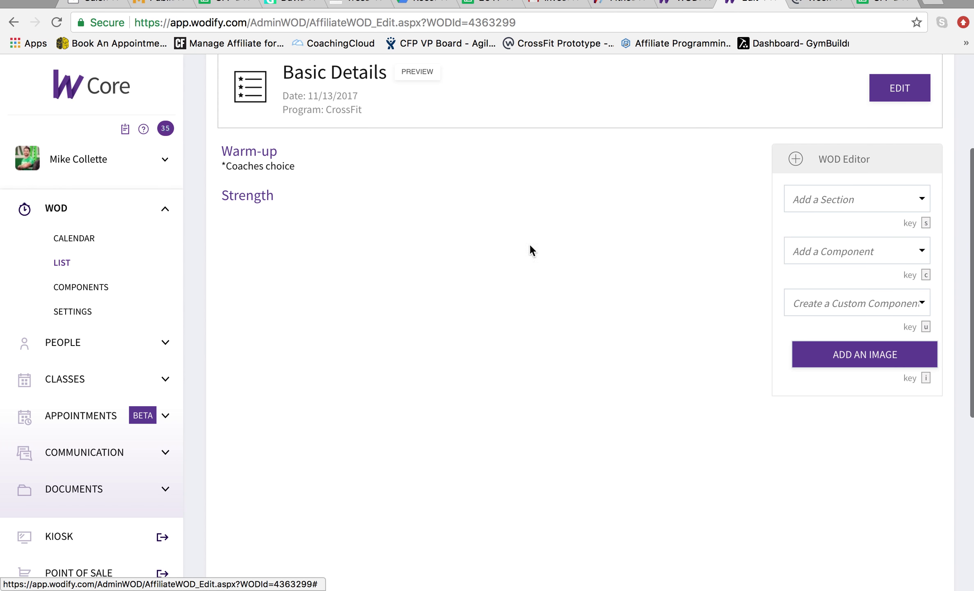
pyautogui.click(838, 254)
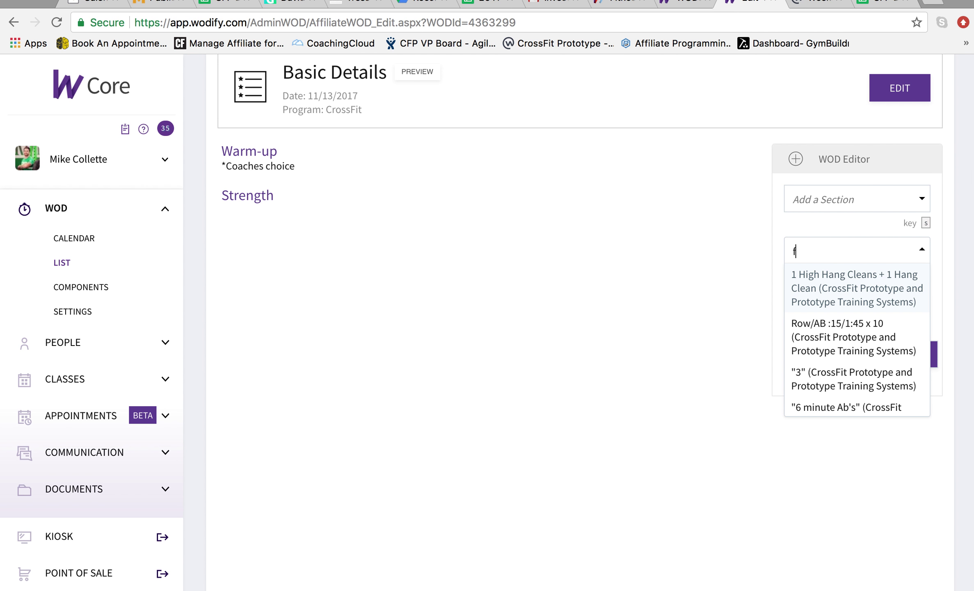
pyautogui.write('front squat')
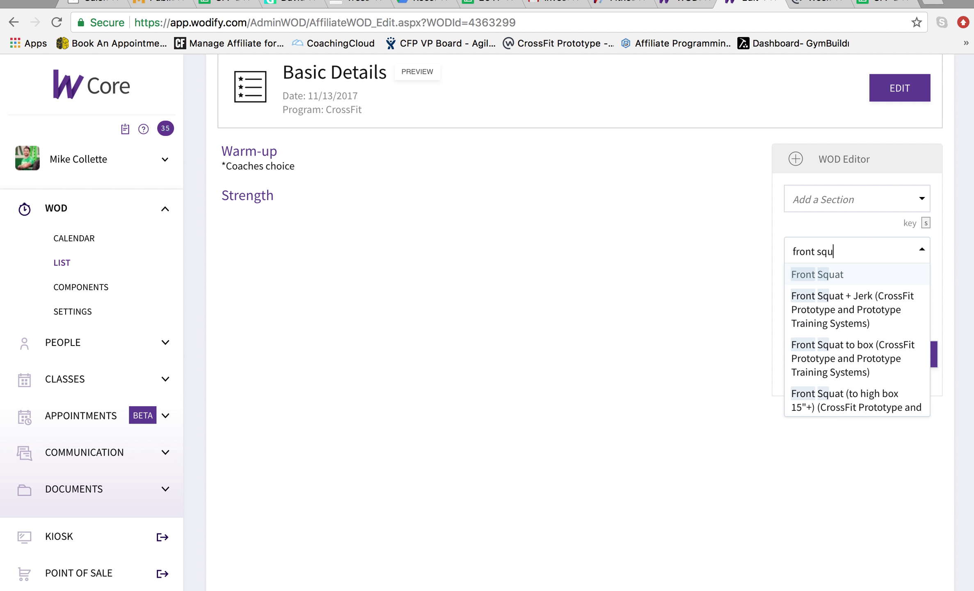
pyautogui.click(845, 363)
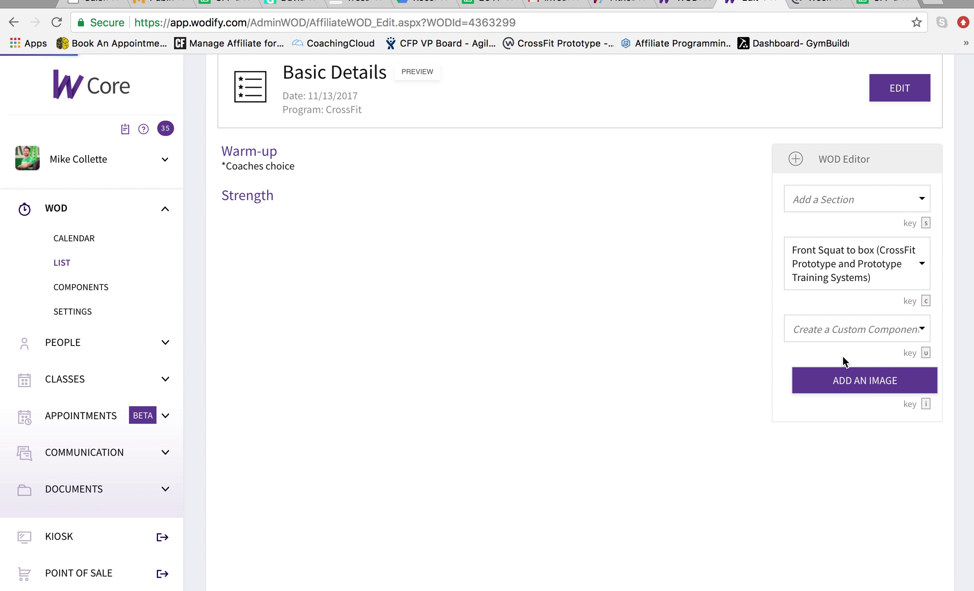
pyautogui.scroll(5, 365, 243)
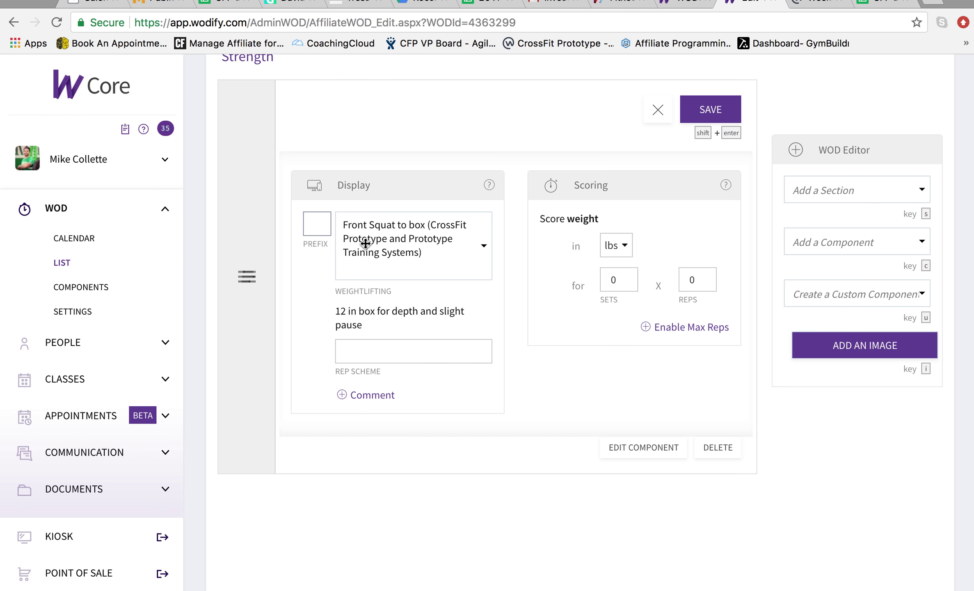
pyautogui.scroll(1, 365, 244)
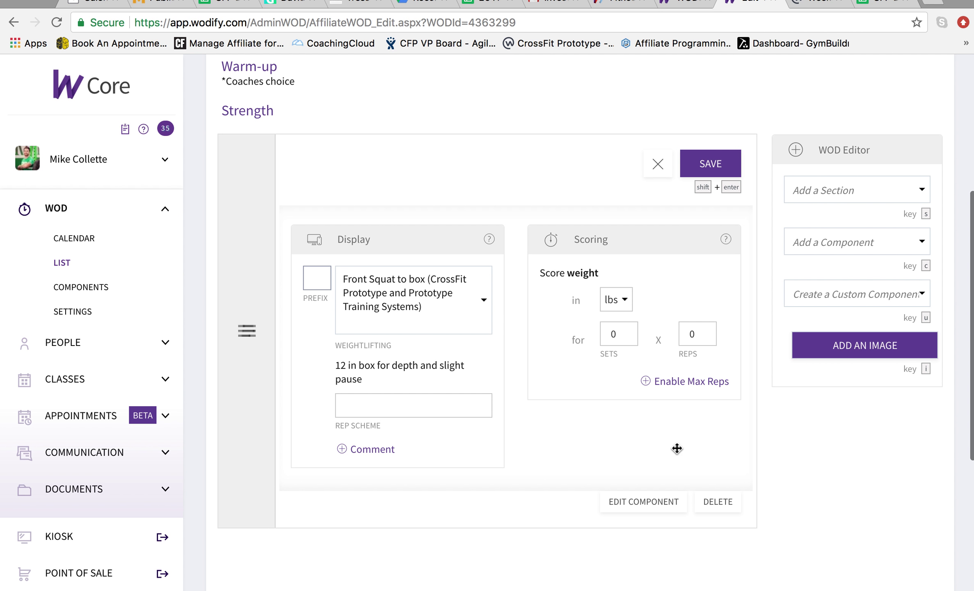
pyautogui.click(717, 508)
pyautogui.click(635, 133)
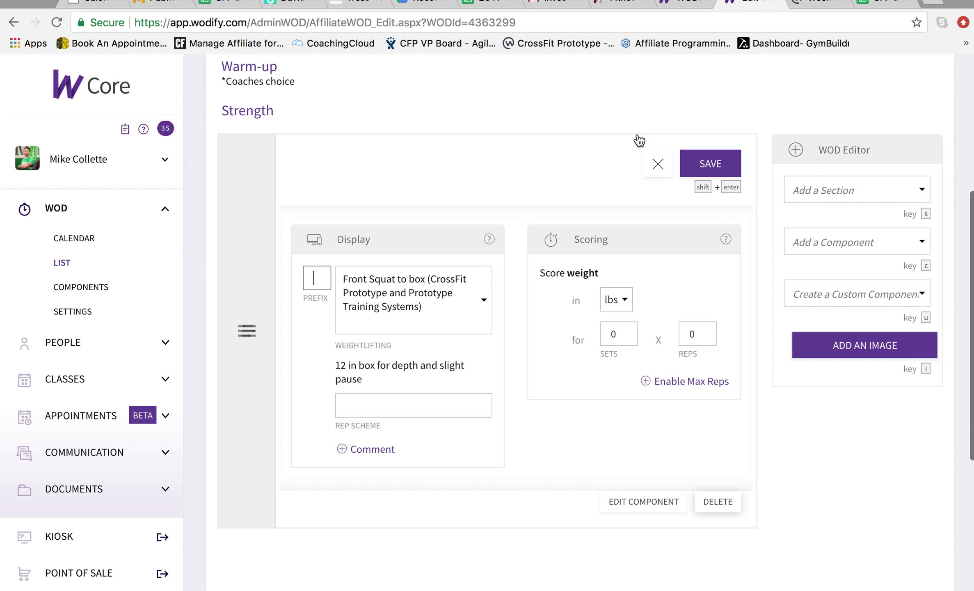
pyautogui.click(848, 243)
# Step: Add the Front Squat (to high box 15"+) component with 1 set of 2 reps, 'Establish a 2RM'
pyautogui.write('f')
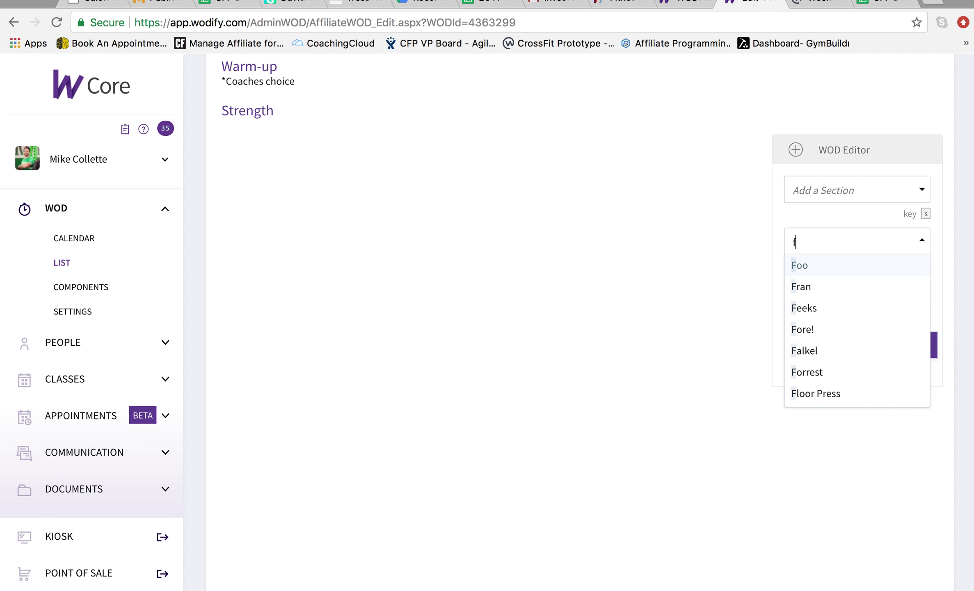
pyautogui.write('ront sq')
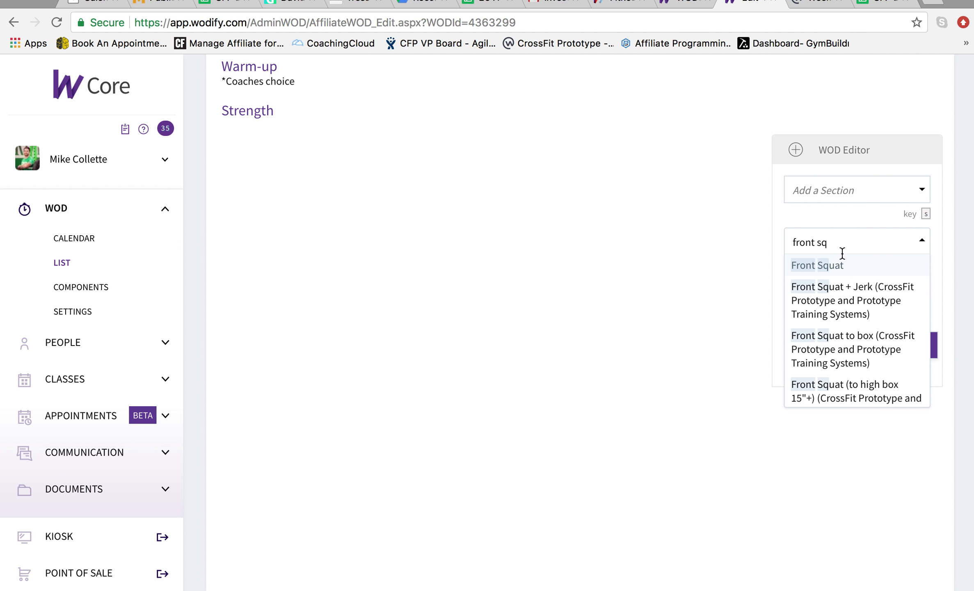
pyautogui.click(840, 388)
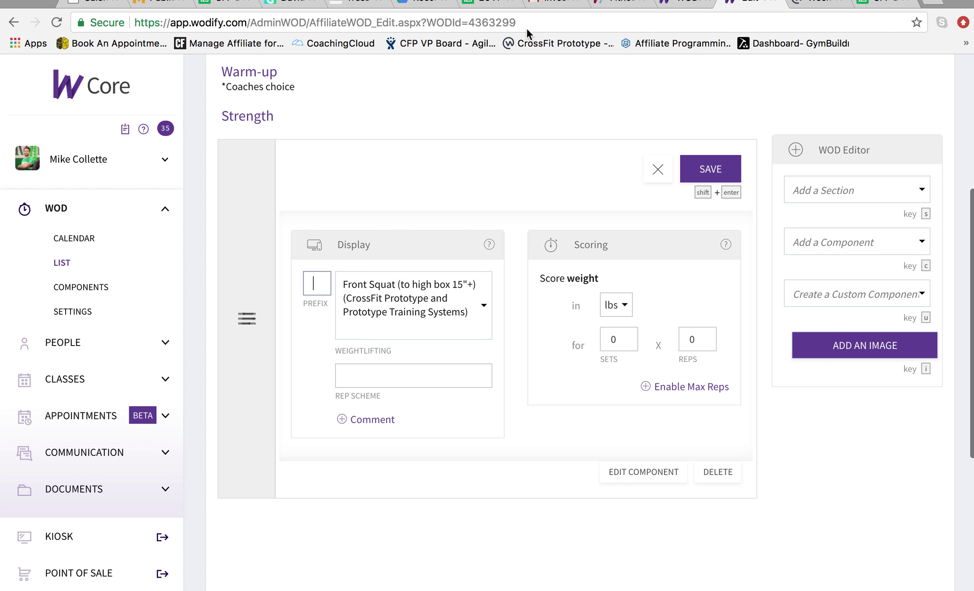
pyautogui.click(605, 341)
pyautogui.write('1')
pyautogui.click(699, 346)
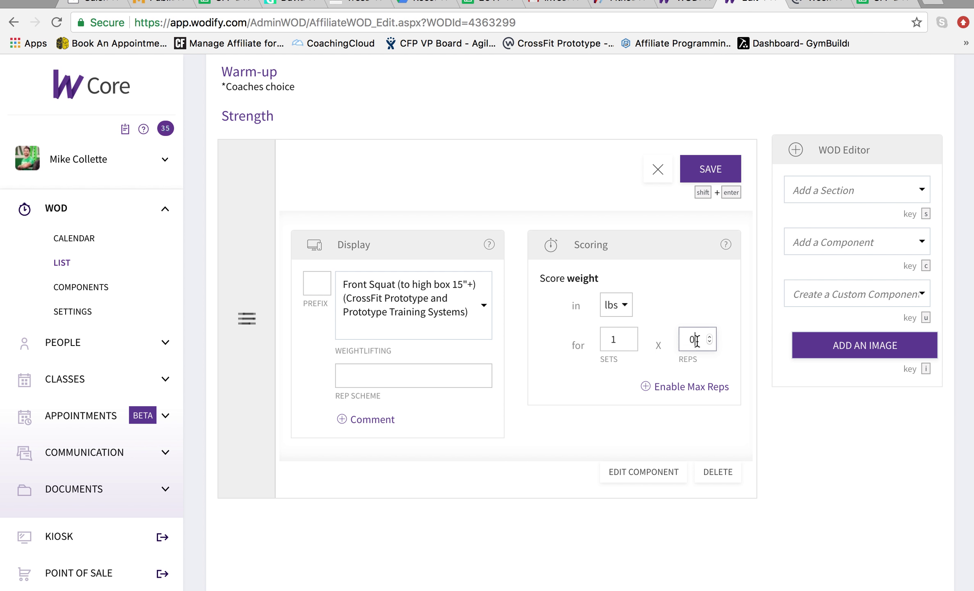
pyautogui.write('2')
pyautogui.click(372, 381)
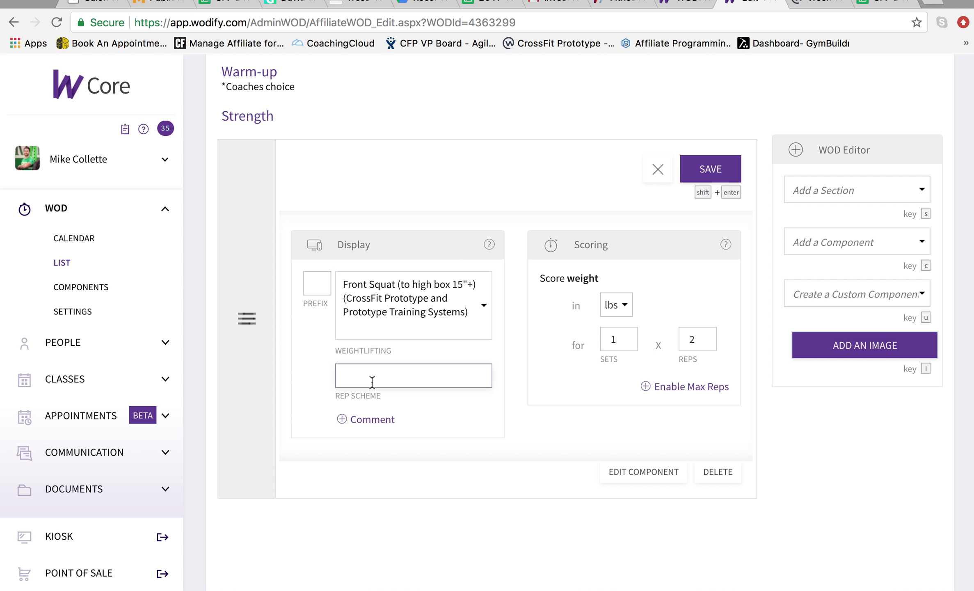
pyautogui.write('Establish a 2RM')
# Step: Copy the box-height note from the Workplace post into the component's comment and save it
pyautogui.click(372, 419)
pyautogui.scroll(-5, 385, 426)
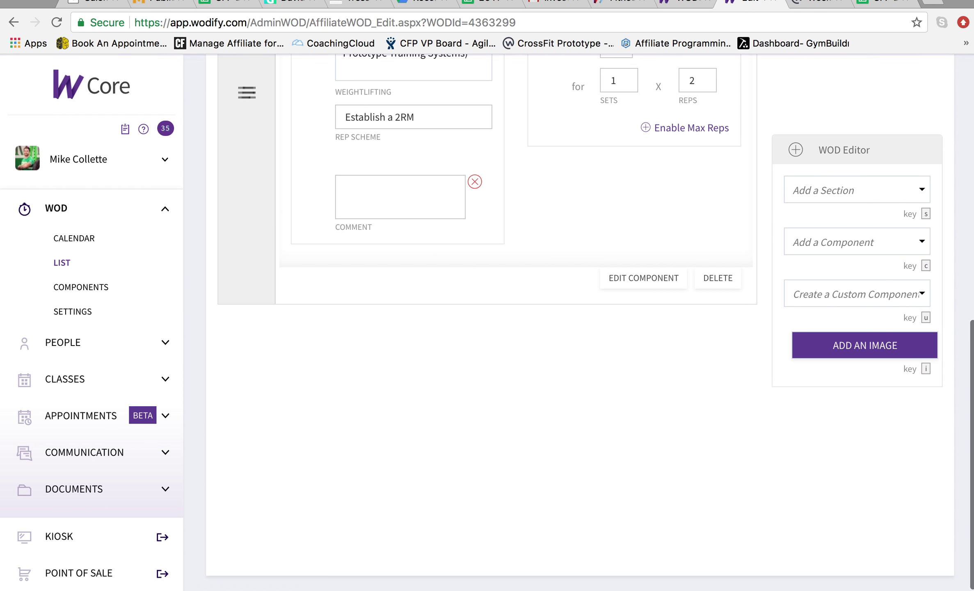
pyautogui.click(801, 1)
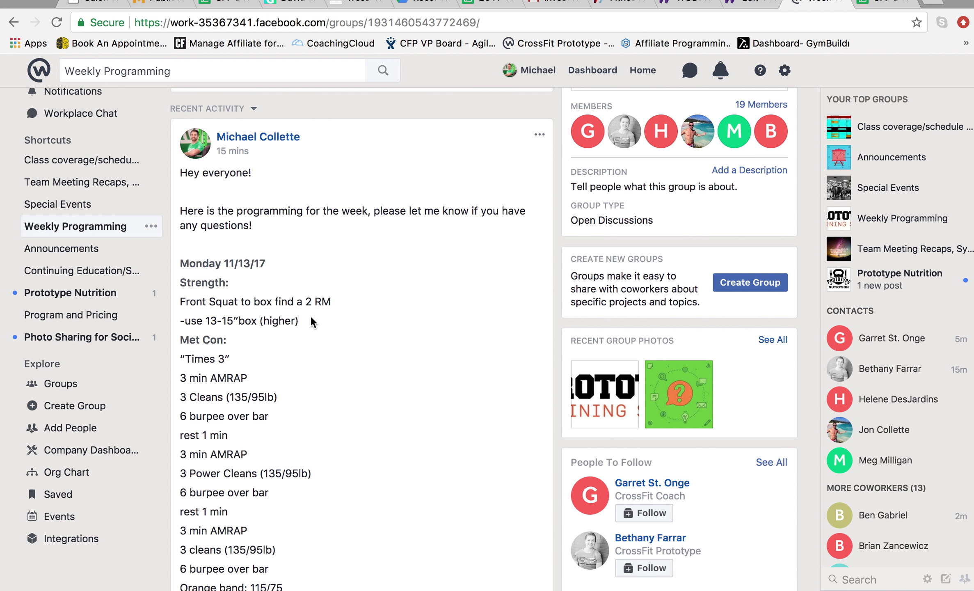
pyautogui.moveTo(311, 322); pyautogui.dragTo(180, 319)
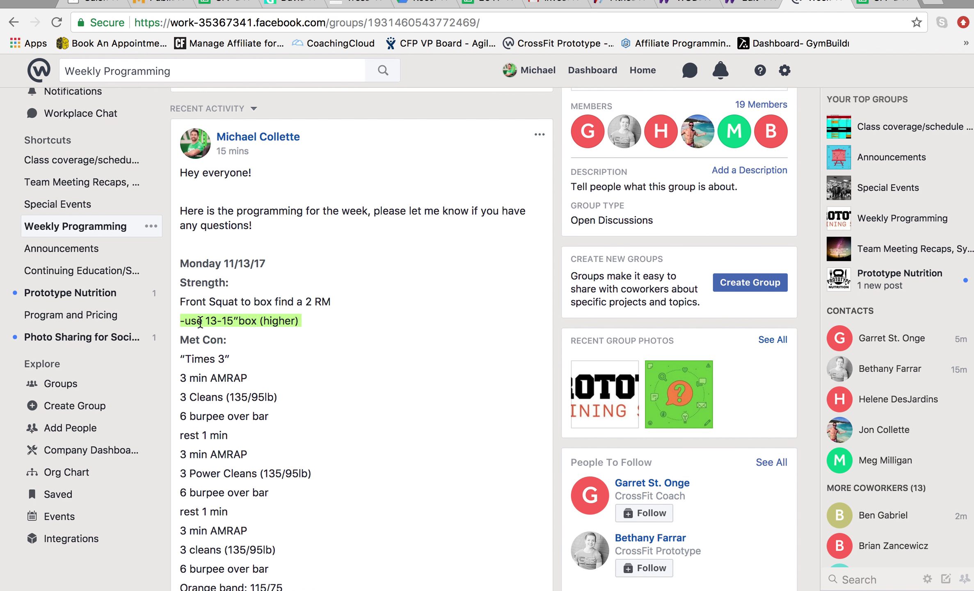
pyautogui.rightClick(201, 326)
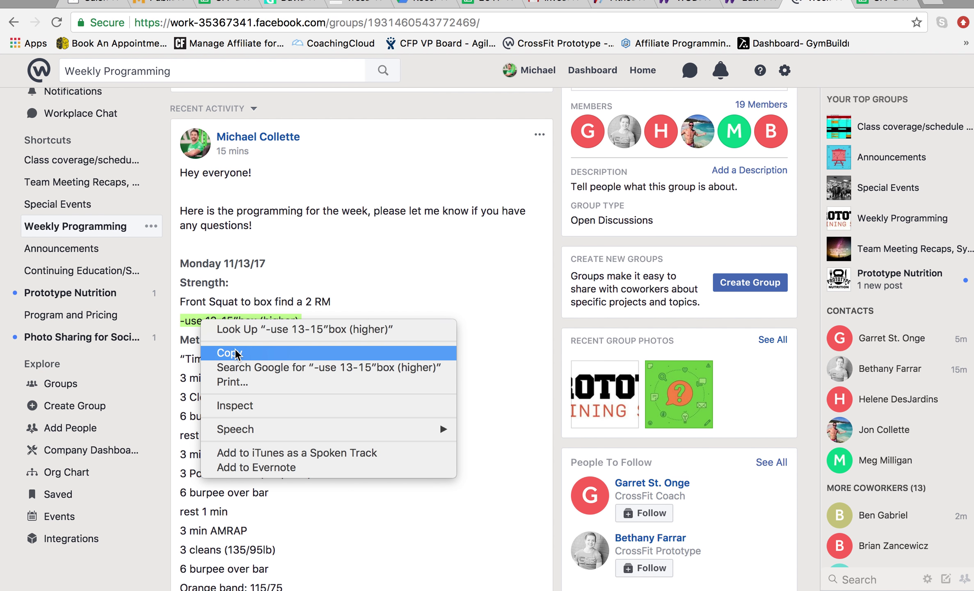
pyautogui.click(234, 350)
pyautogui.click(745, 2)
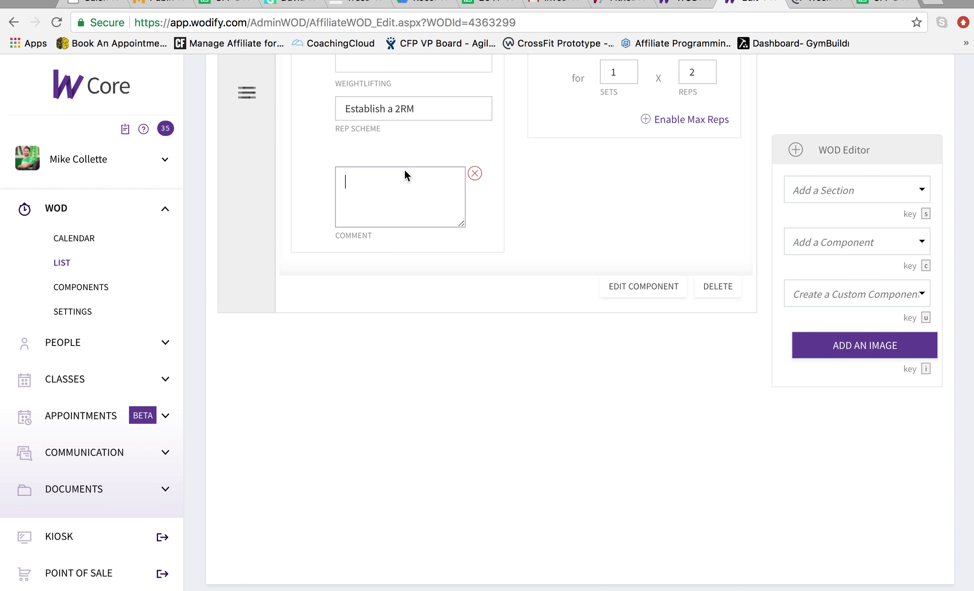
pyautogui.rightClick(389, 184)
pyautogui.click(416, 260)
pyautogui.scroll(5, 515, 226)
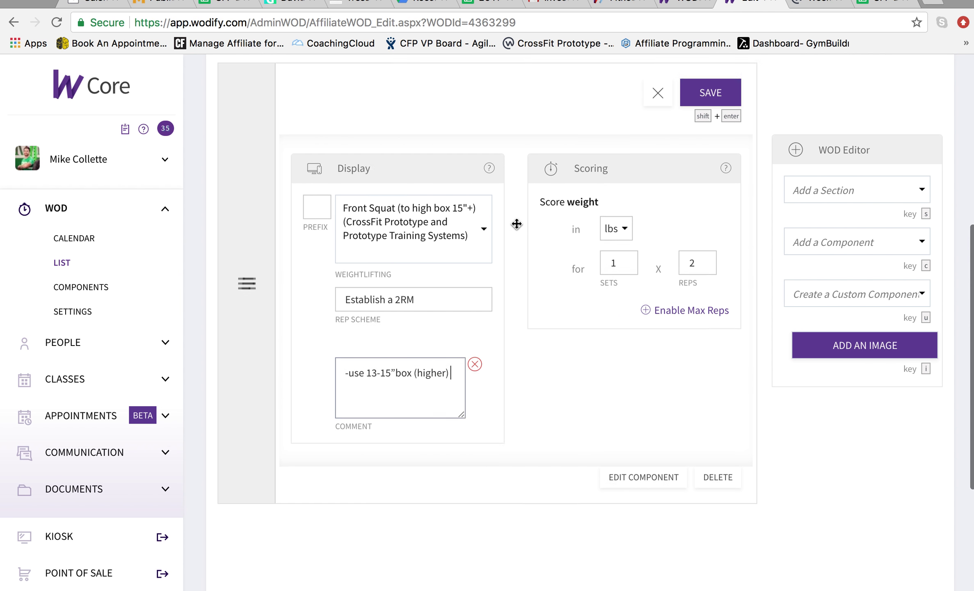
pyautogui.click(702, 103)
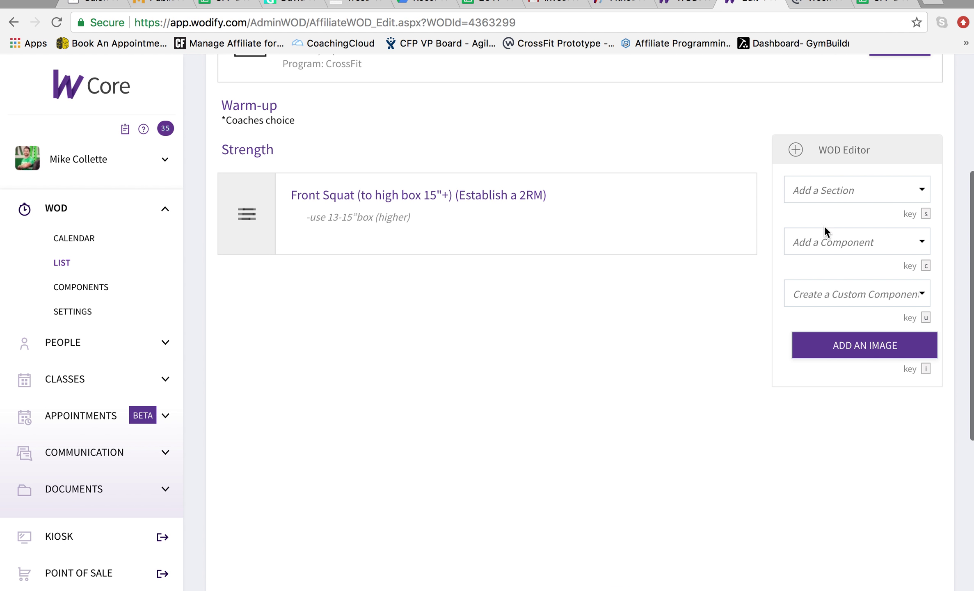
pyautogui.click(816, 5)
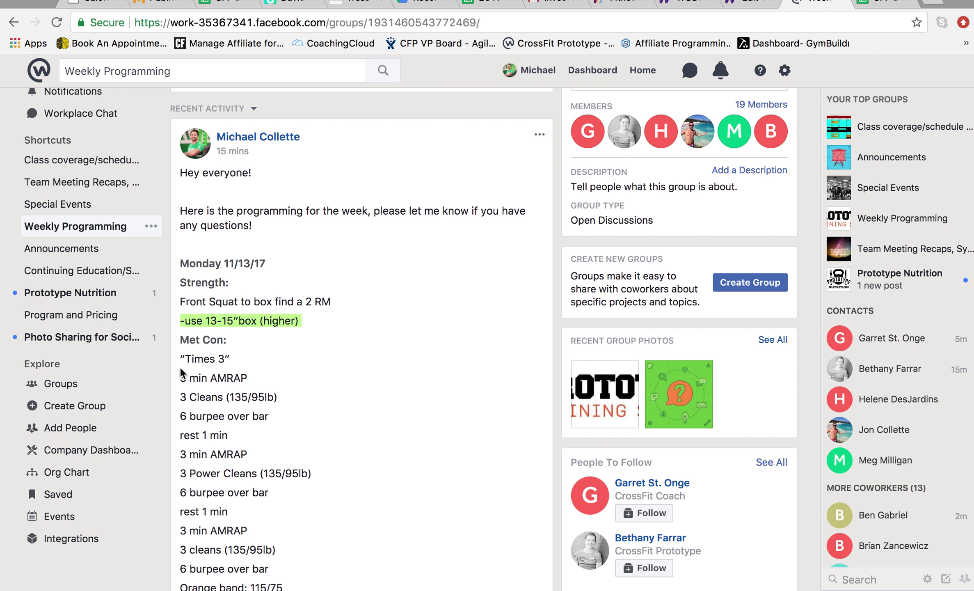
# Step: Copy the metcon workout lines from the Workplace programming post
pyautogui.moveTo(181, 375); pyautogui.dragTo(273, 526)
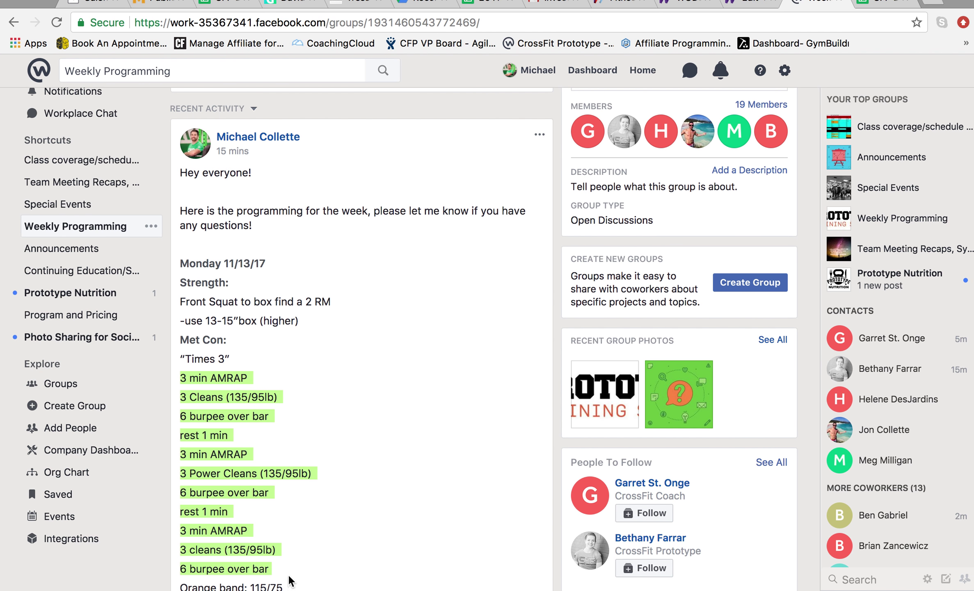
pyautogui.moveTo(289, 581); pyautogui.dragTo(332, 515)
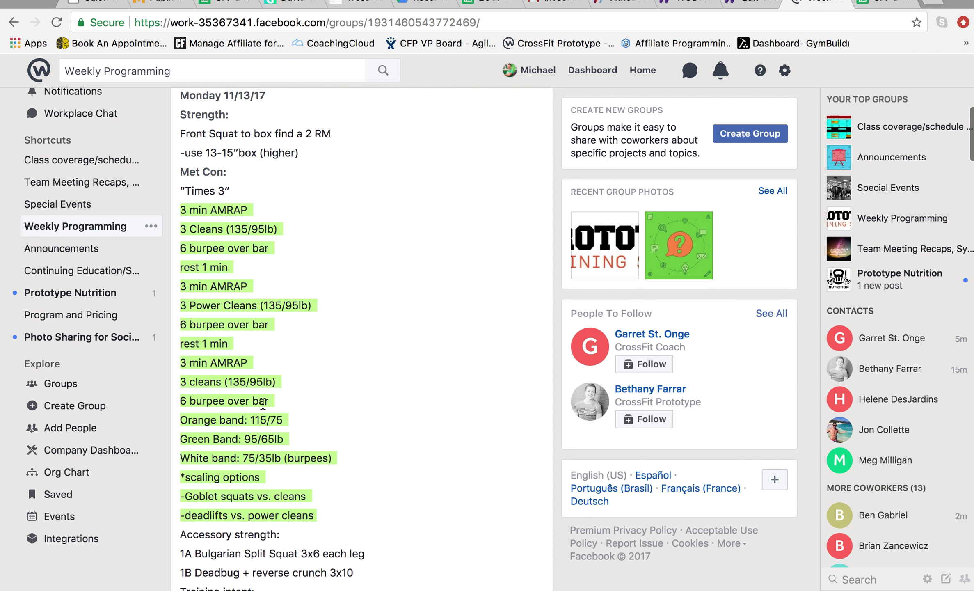
pyautogui.rightClick(240, 394)
pyautogui.click(276, 420)
pyautogui.click(751, 4)
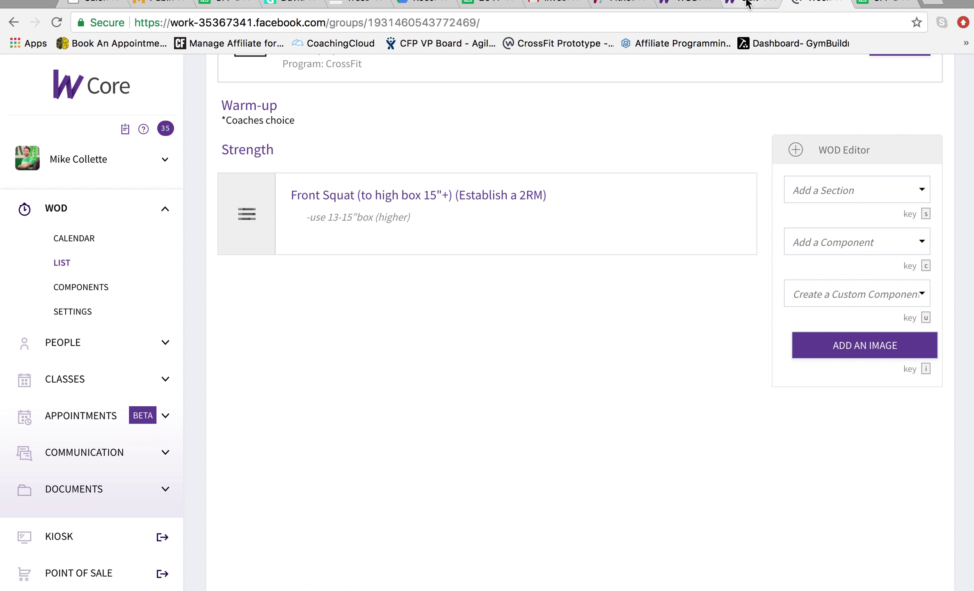
# Step: Add a Metcon section with a new benchmark metcon titled 'Times 3'
pyautogui.click(851, 193)
pyautogui.write('met')
pyautogui.click(841, 214)
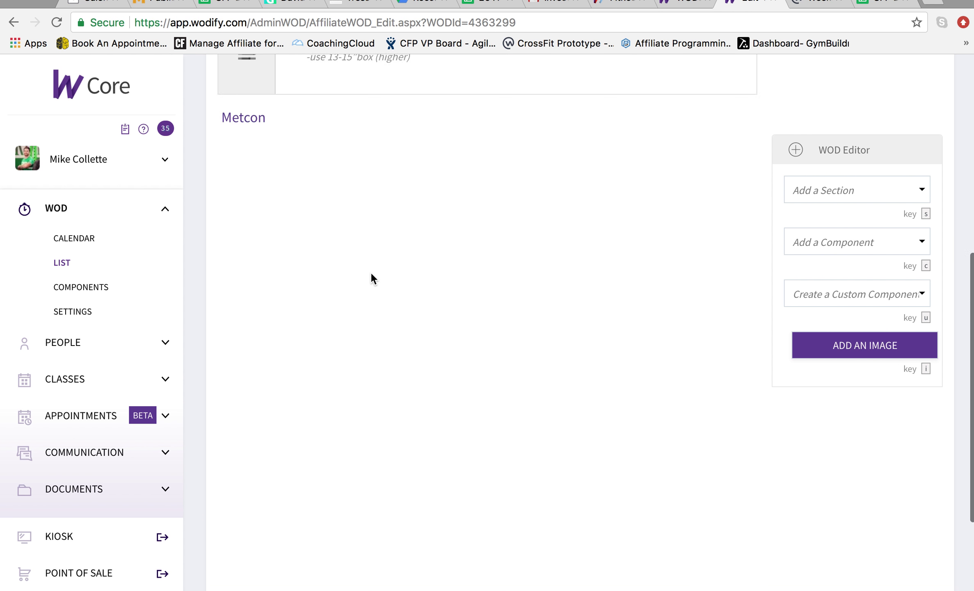
pyautogui.click(839, 296)
pyautogui.click(820, 339)
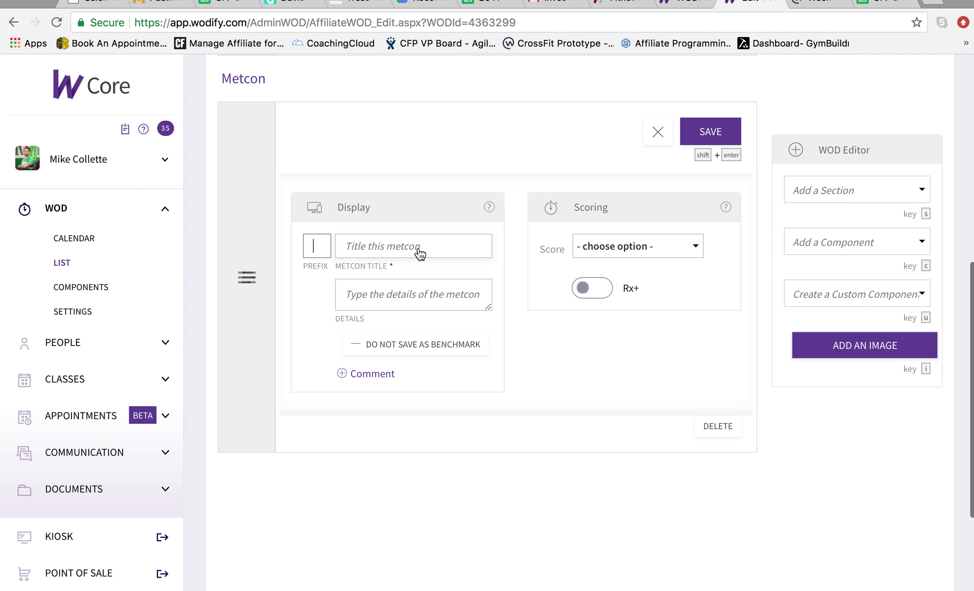
pyautogui.click(423, 247)
pyautogui.write('Times 3')
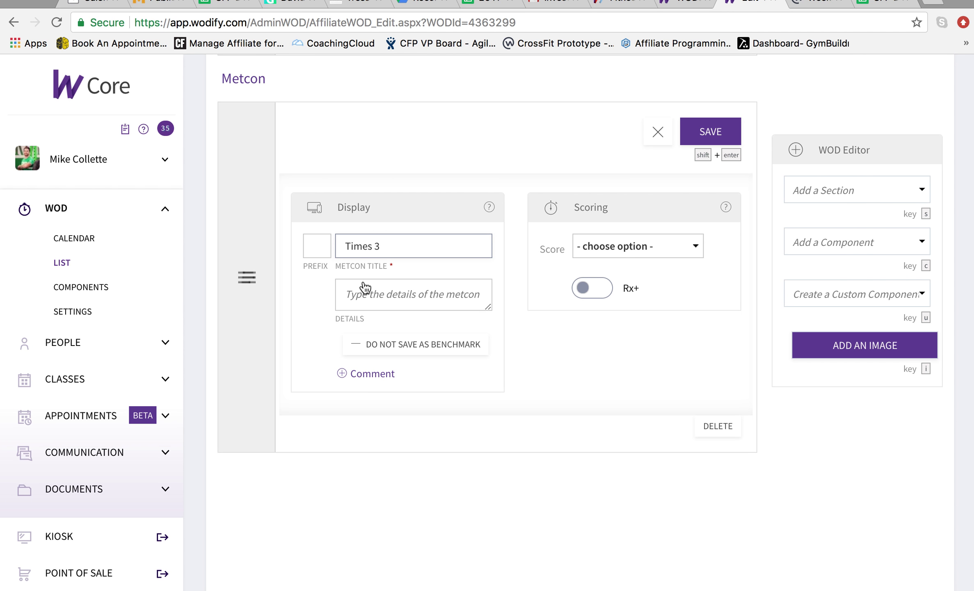
pyautogui.click(365, 287)
pyautogui.rightClick(364, 287)
# Step: Paste the metcon lines into Details and add blank lines between rounds, rests and scaling options
pyautogui.click(420, 369)
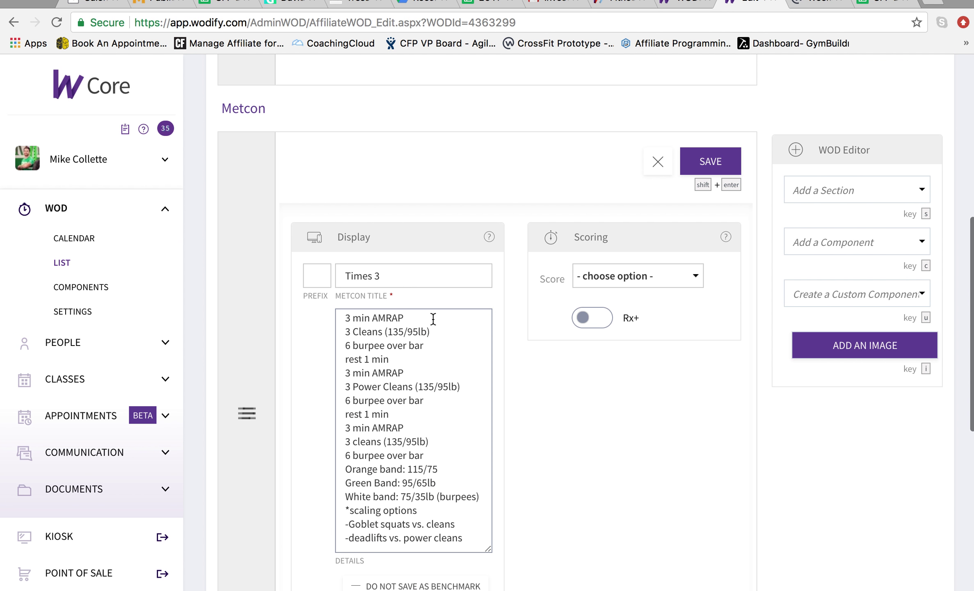
pyautogui.press('Up')
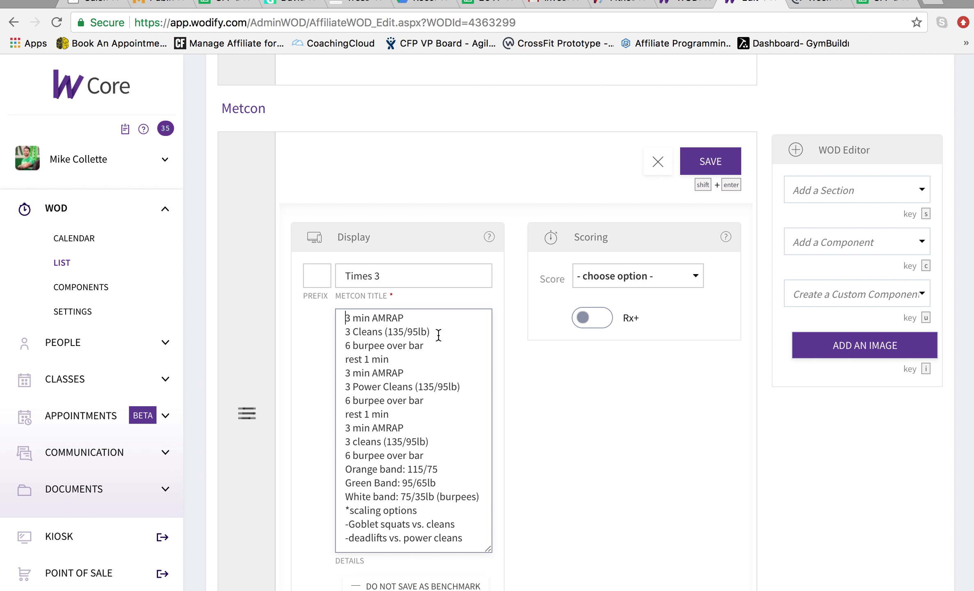
pyautogui.press('Return')
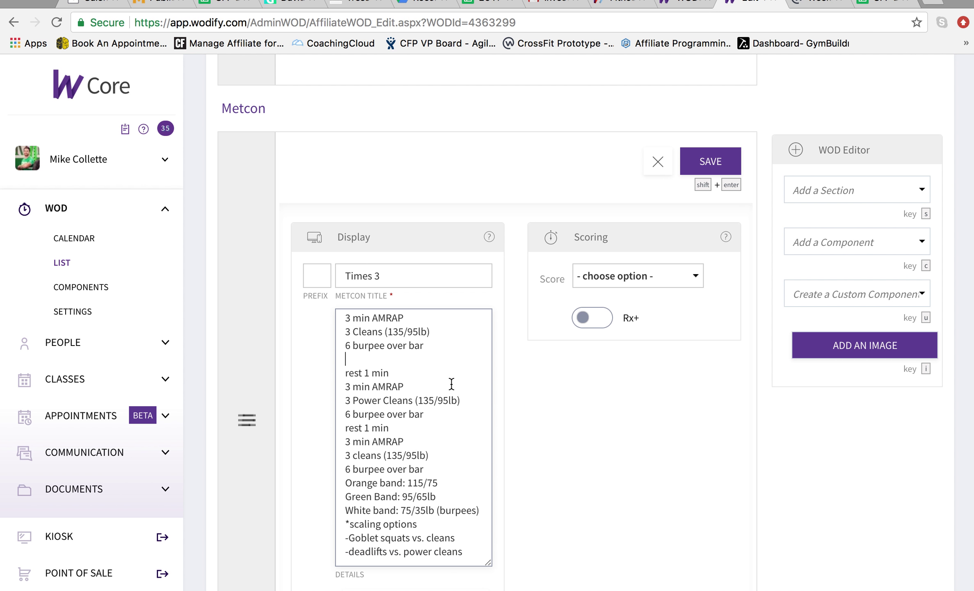
pyautogui.press('Return')
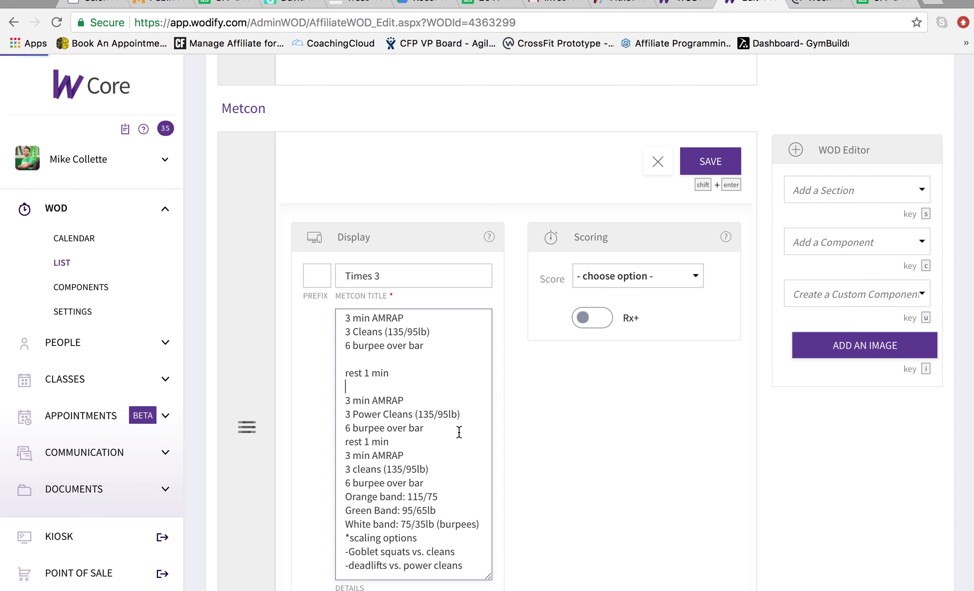
pyautogui.click(459, 429)
pyautogui.press('Return')
pyautogui.click(458, 456)
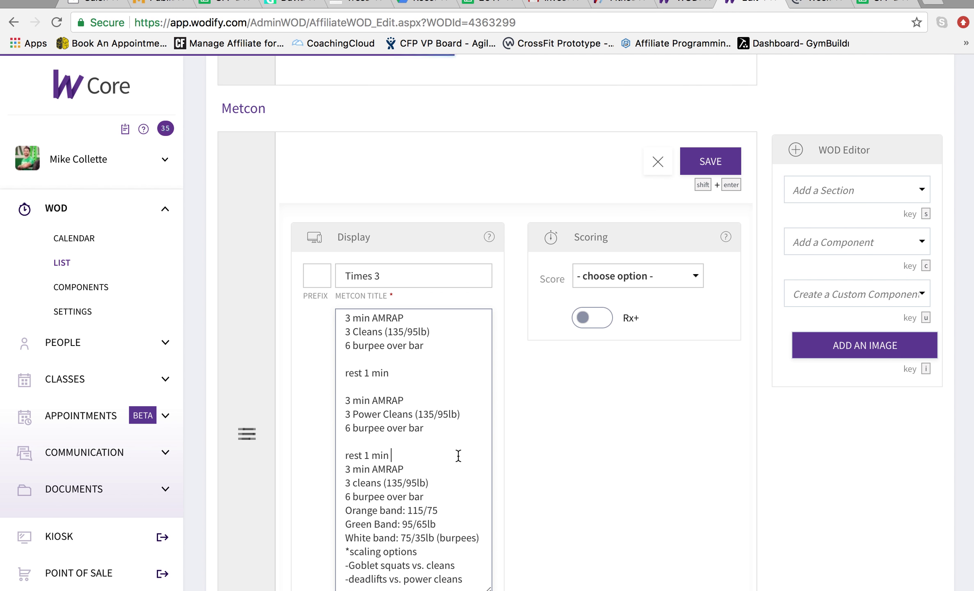
pyautogui.press('Return')
pyautogui.scroll(-3, 451, 437)
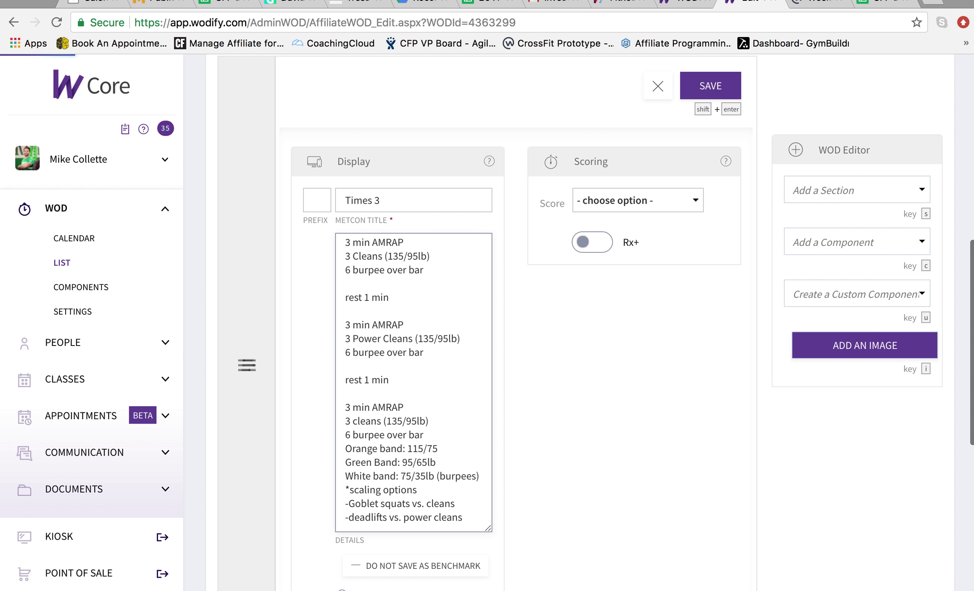
pyautogui.click(451, 437)
pyautogui.press('Return')
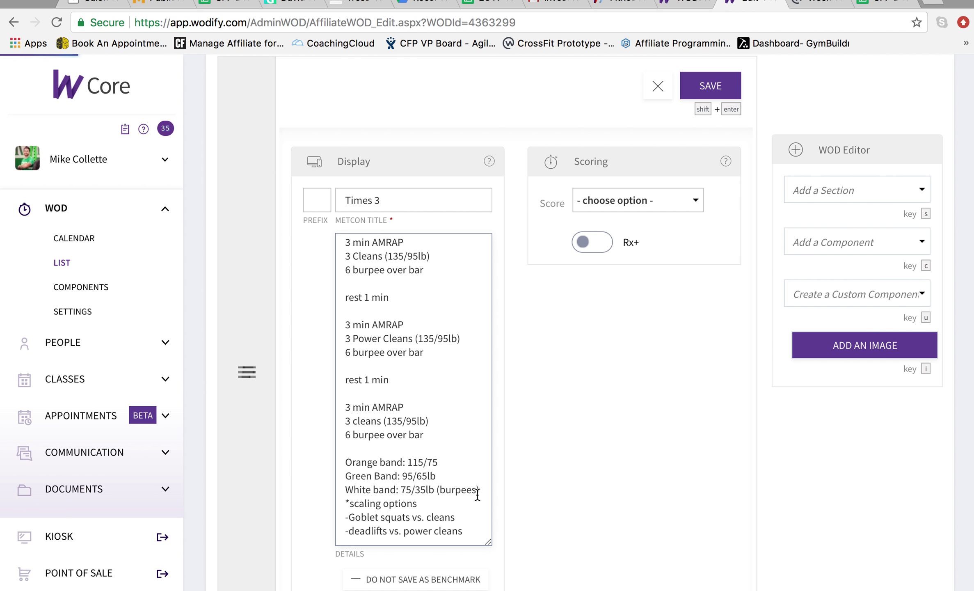
pyautogui.click(483, 491)
pyautogui.press('Return')
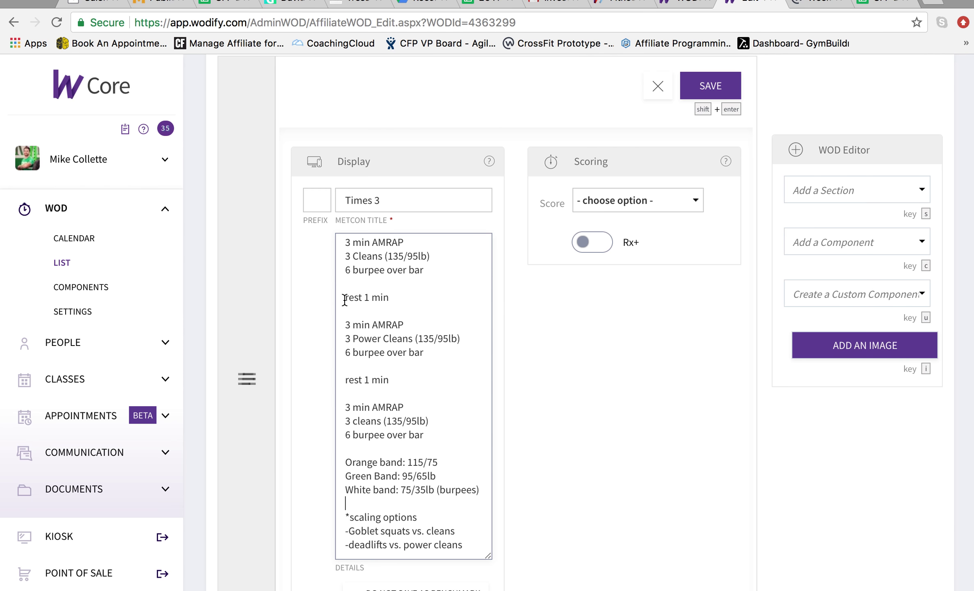
# Step: Score the Times 3 metcon each round for 3 rounds, for reps, and save it
pyautogui.click(596, 201)
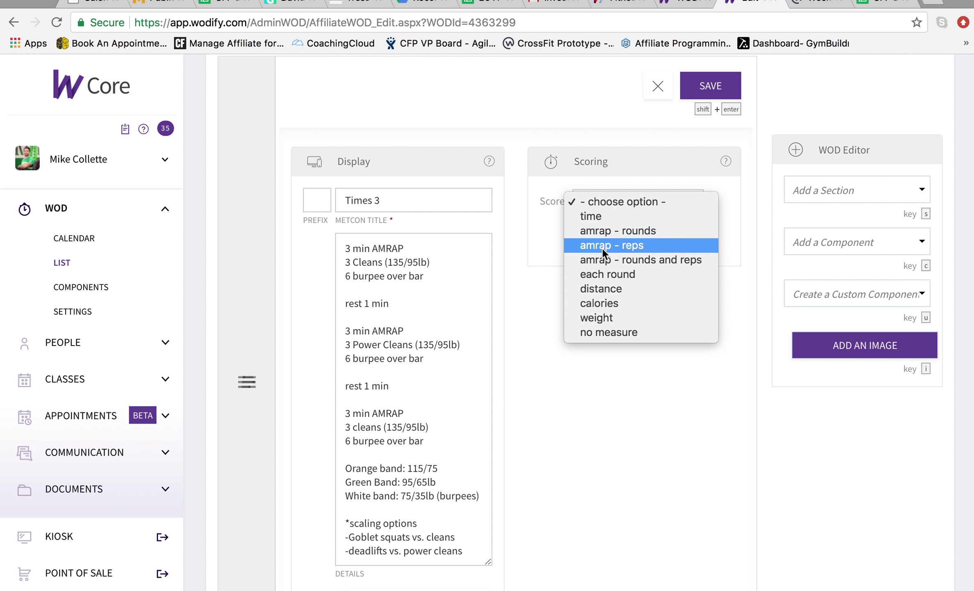
pyautogui.click(596, 275)
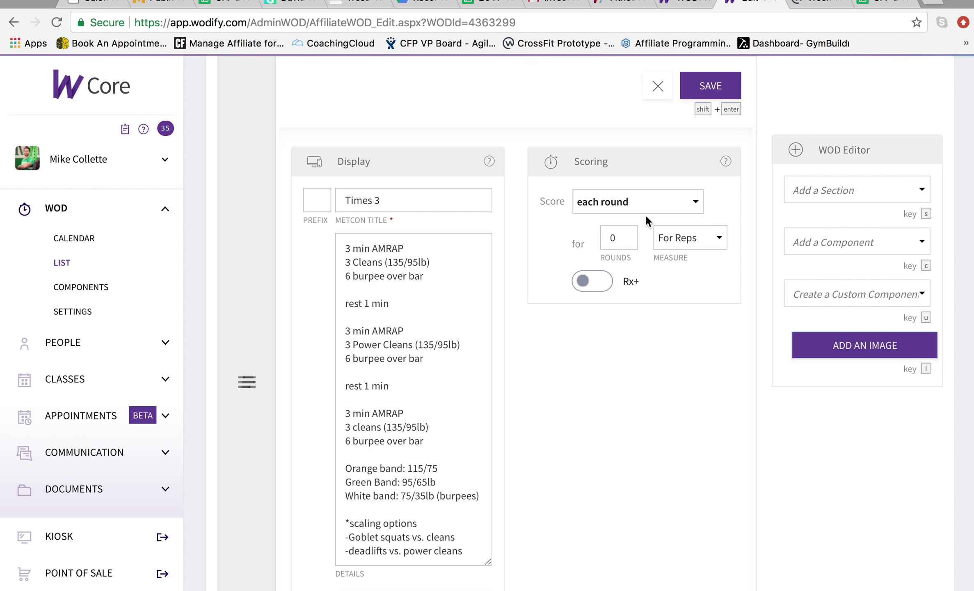
pyautogui.click(616, 237)
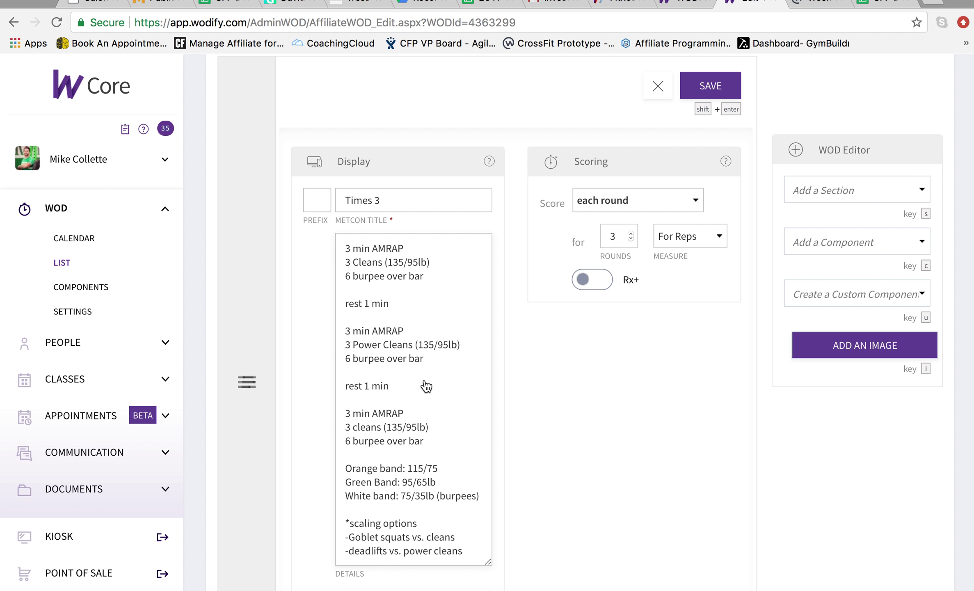
pyautogui.scroll(-2, 427, 388)
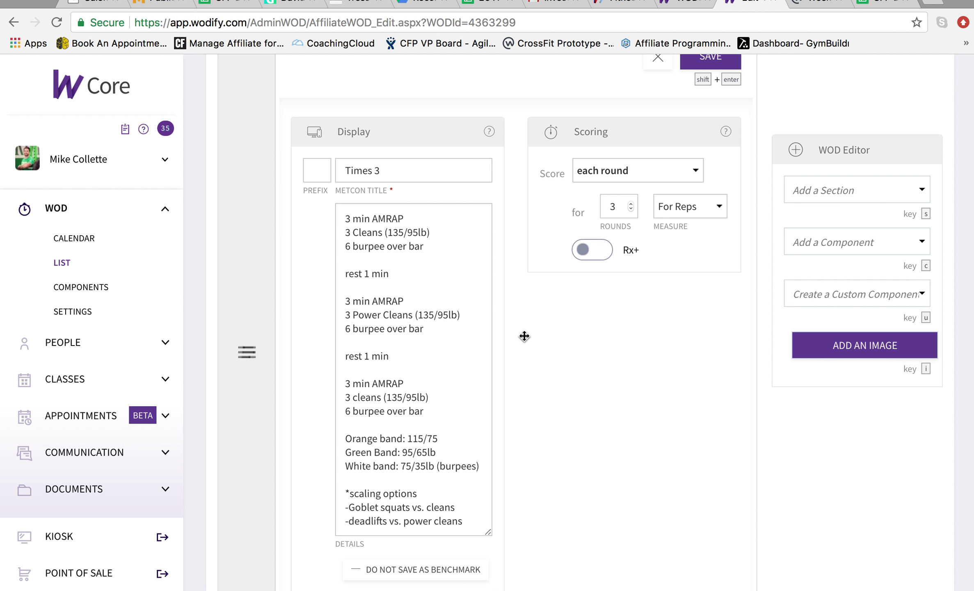
pyautogui.scroll(5, 524, 336)
pyautogui.click(710, 160)
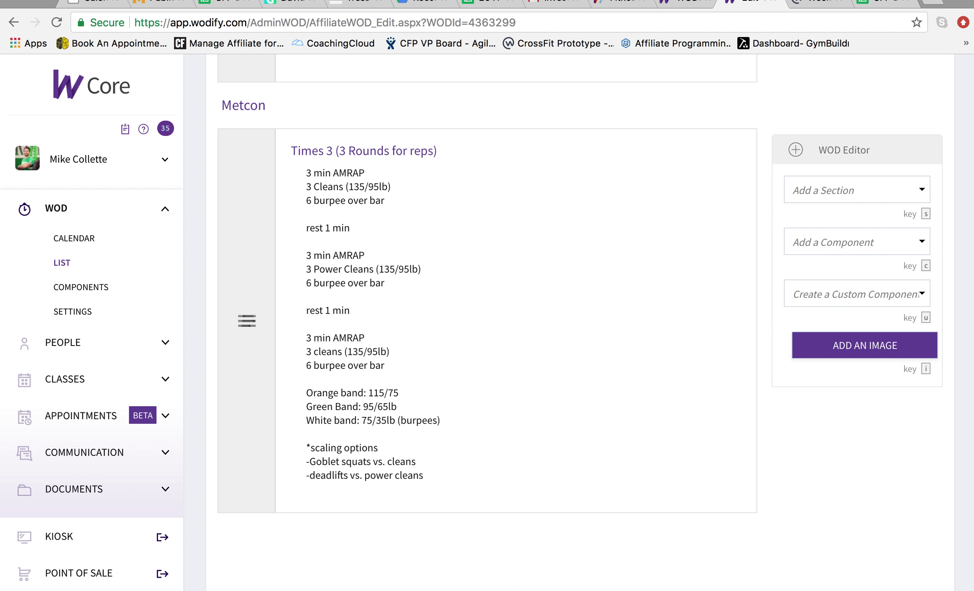
pyautogui.click(792, 4)
# Step: Copy the Bulgarian split squat and deadbug lines from the Workplace post
pyautogui.scroll(-5, 285, 383)
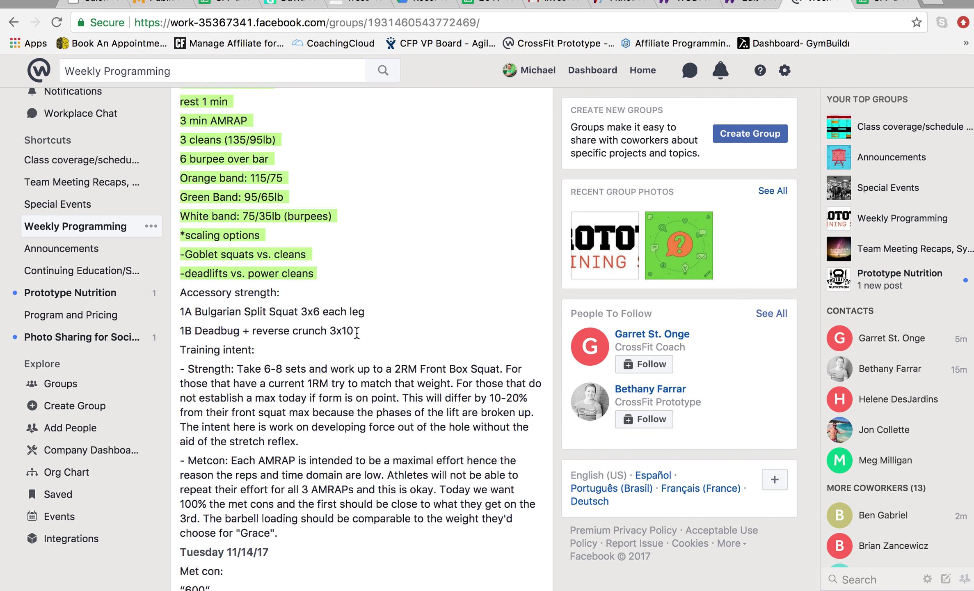
pyautogui.moveTo(356, 332); pyautogui.dragTo(183, 313)
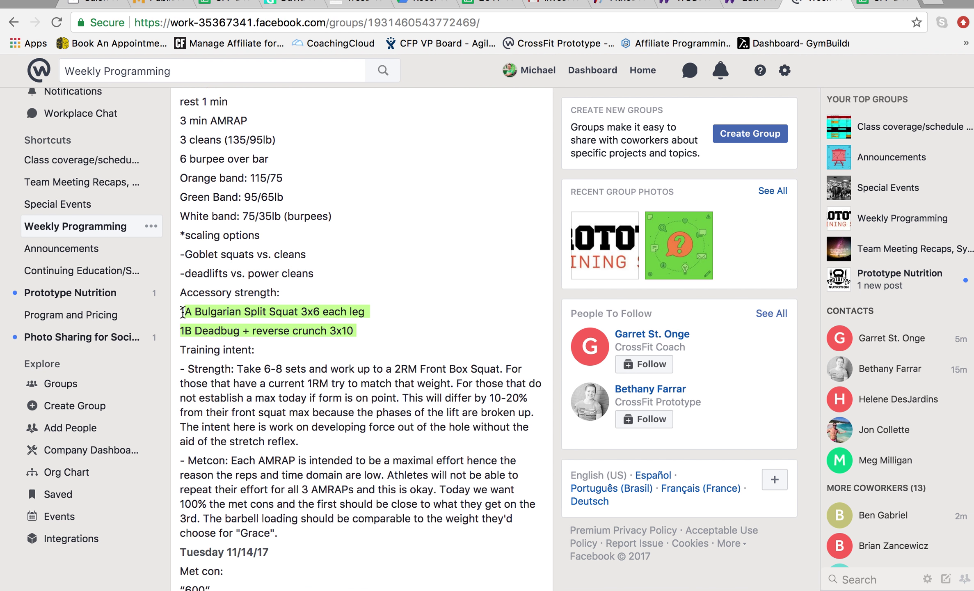
pyautogui.rightClick(200, 326)
pyautogui.click(225, 351)
pyautogui.click(751, 3)
# Step: Add an Accessory strength section commented '1A Bulgarian Split Squat 3x6, 1B Deadbug + reverse crunch 3x10' and save
pyautogui.click(837, 189)
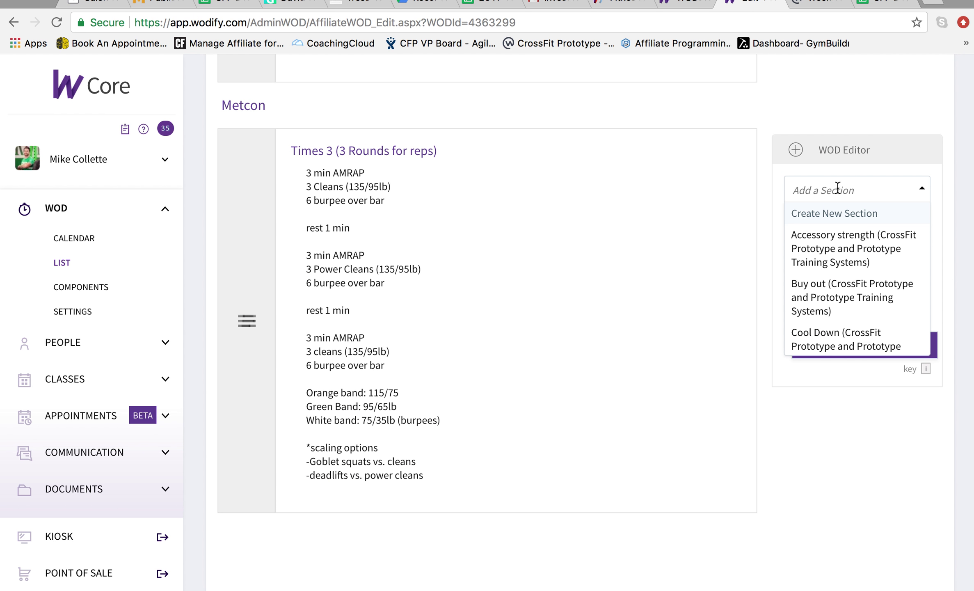
pyautogui.write('acc')
pyautogui.click(839, 233)
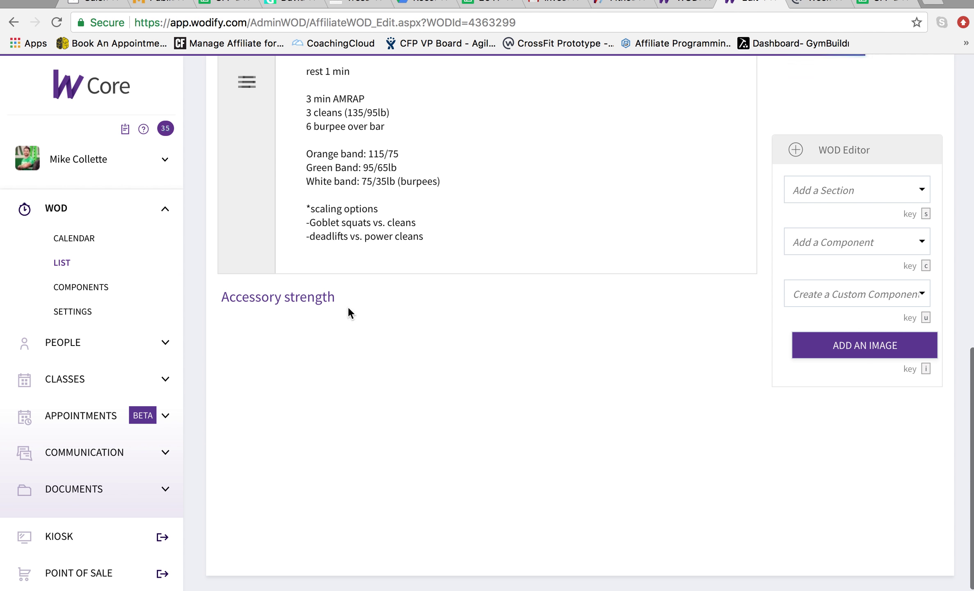
pyautogui.click(311, 297)
pyautogui.click(337, 446)
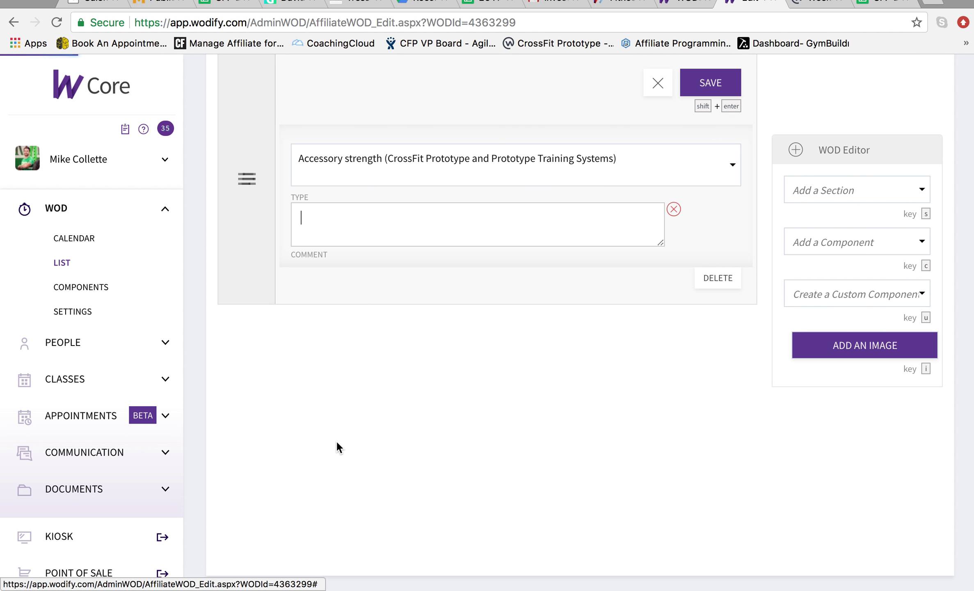
pyautogui.scroll(5, 336, 439)
pyautogui.rightClick(323, 361)
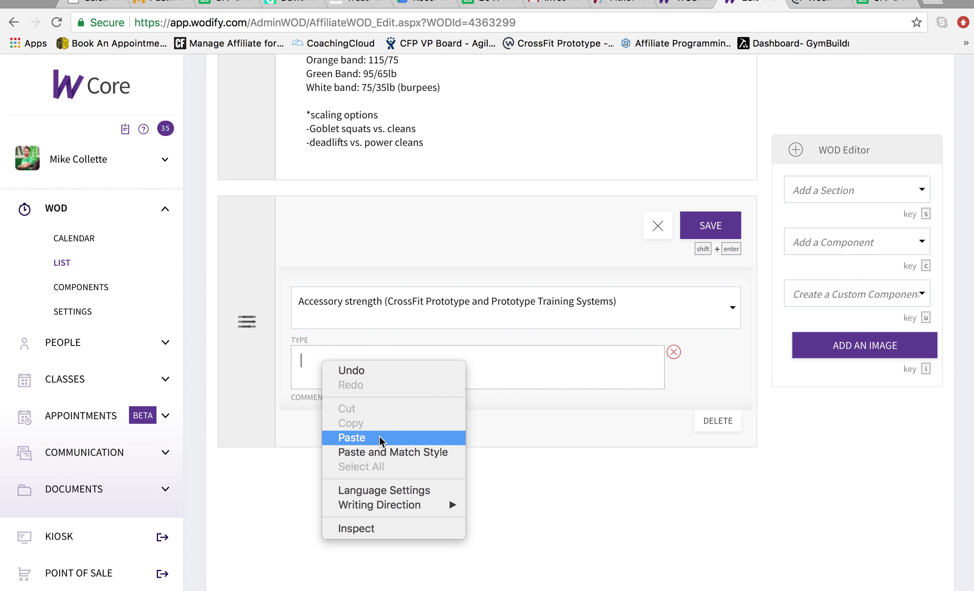
pyautogui.click(379, 439)
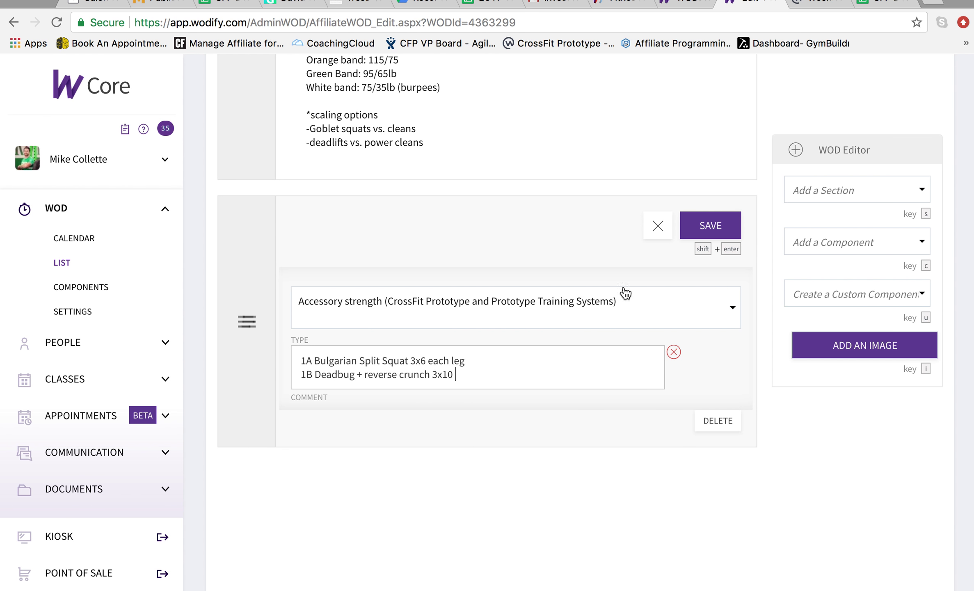
pyautogui.click(720, 225)
pyautogui.scroll(15, 502, 319)
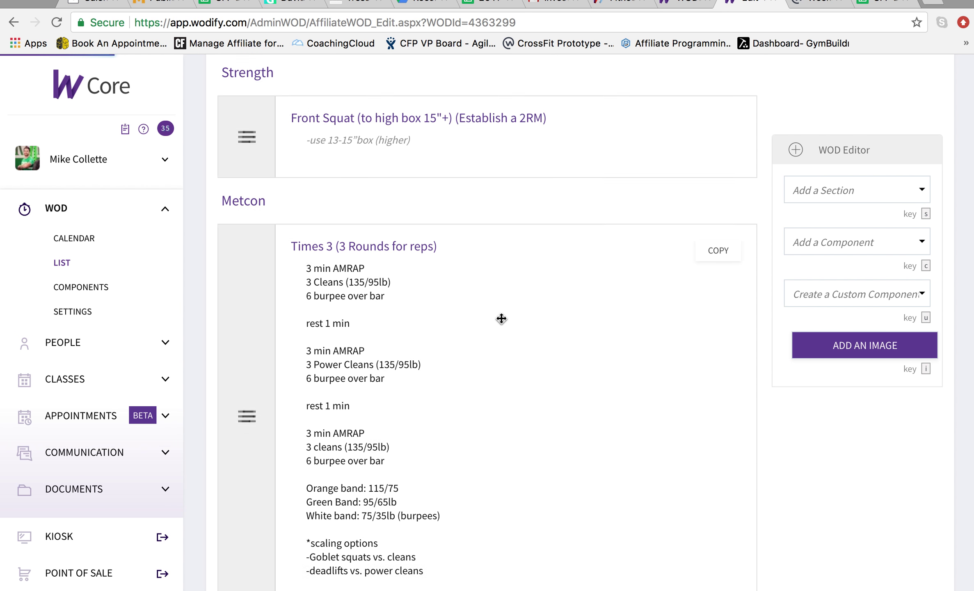
# Step: Scroll through the finished Monday WOD to review its sections, then return to the WOD calendar
pyautogui.scroll(-1, 502, 318)
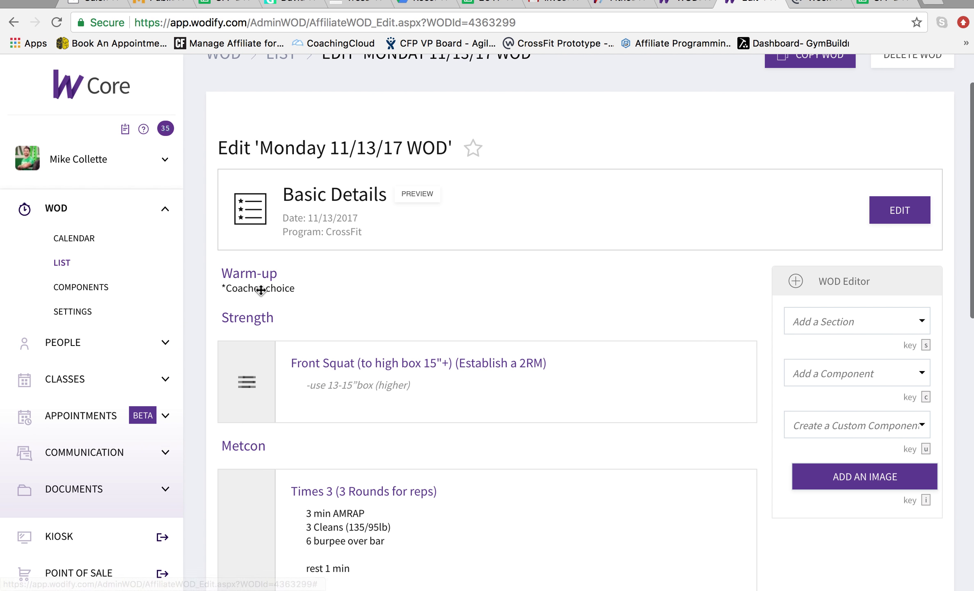
pyautogui.scroll(-1, 284, 294)
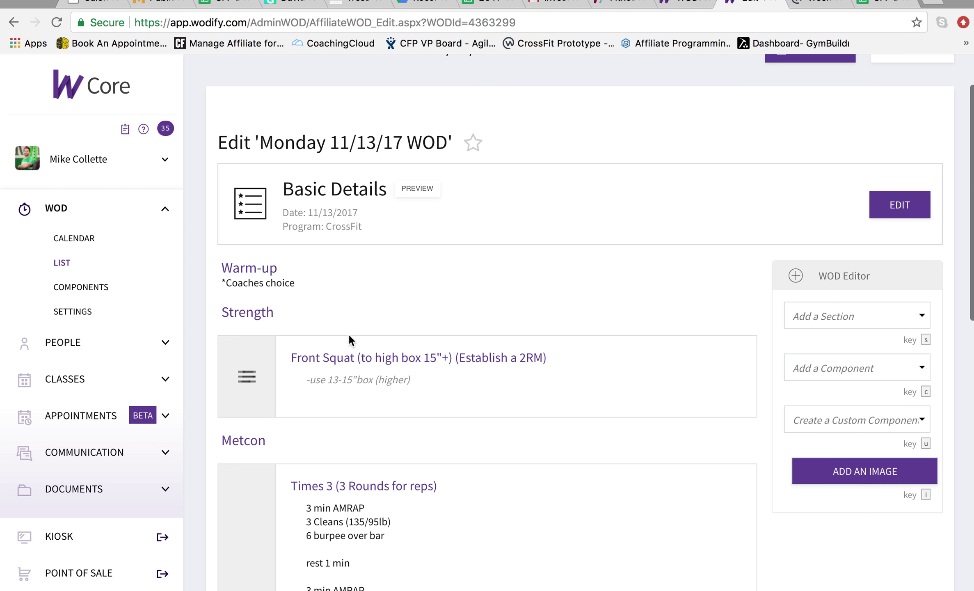
pyautogui.scroll(-5, 382, 275)
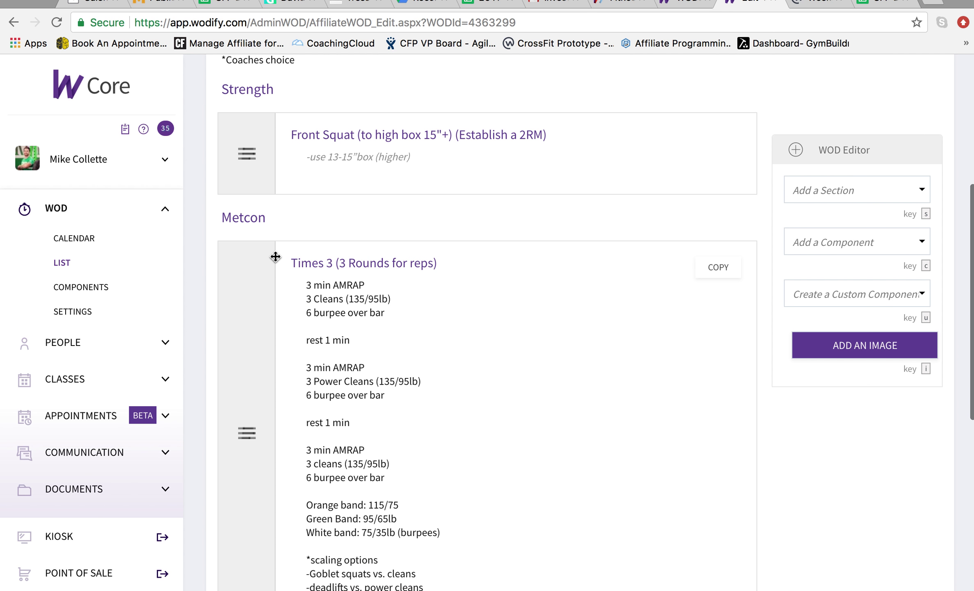
pyautogui.scroll(-4, 276, 502)
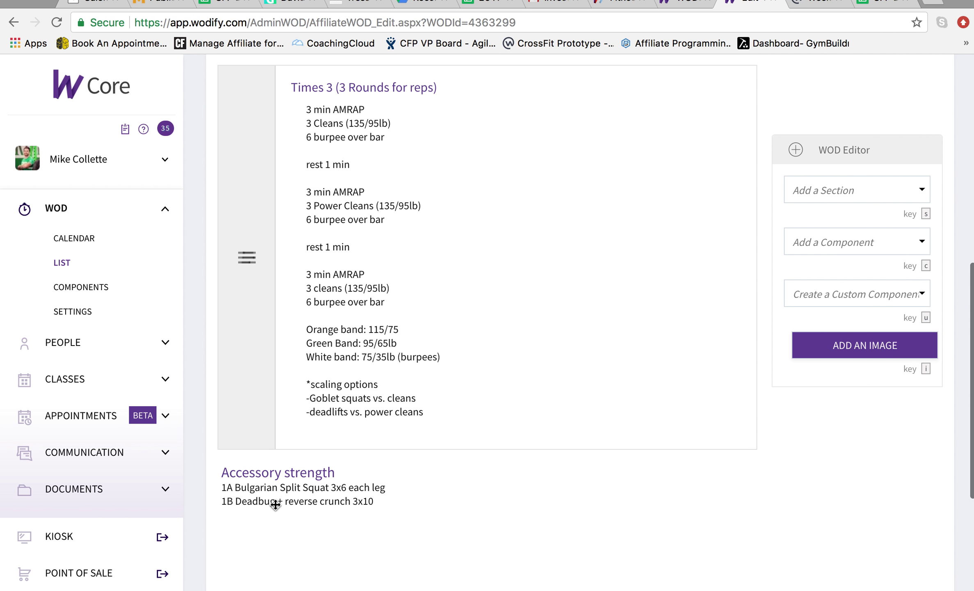
pyautogui.scroll(8, 276, 504)
pyautogui.scroll(-4, 276, 505)
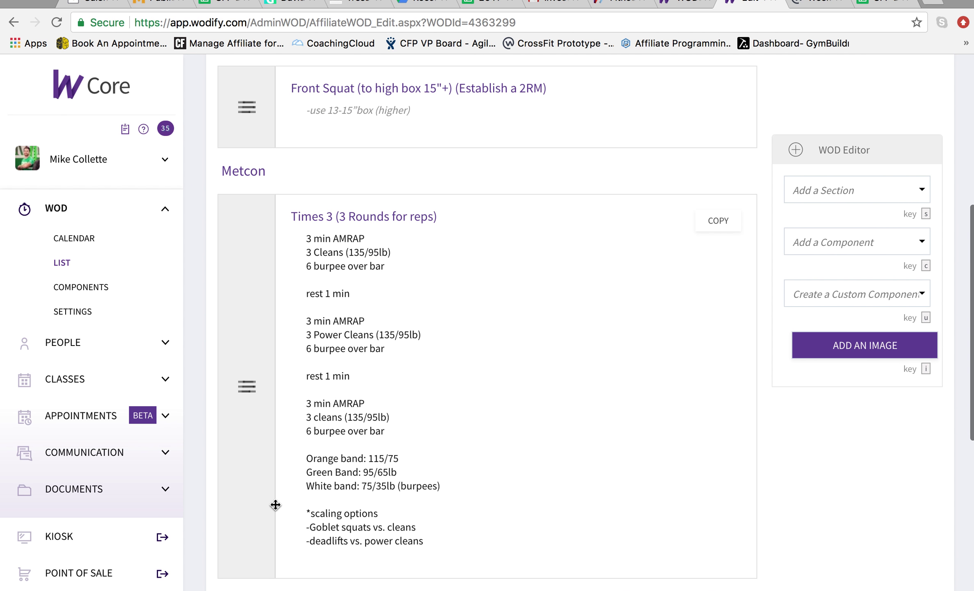
pyautogui.scroll(4, 276, 505)
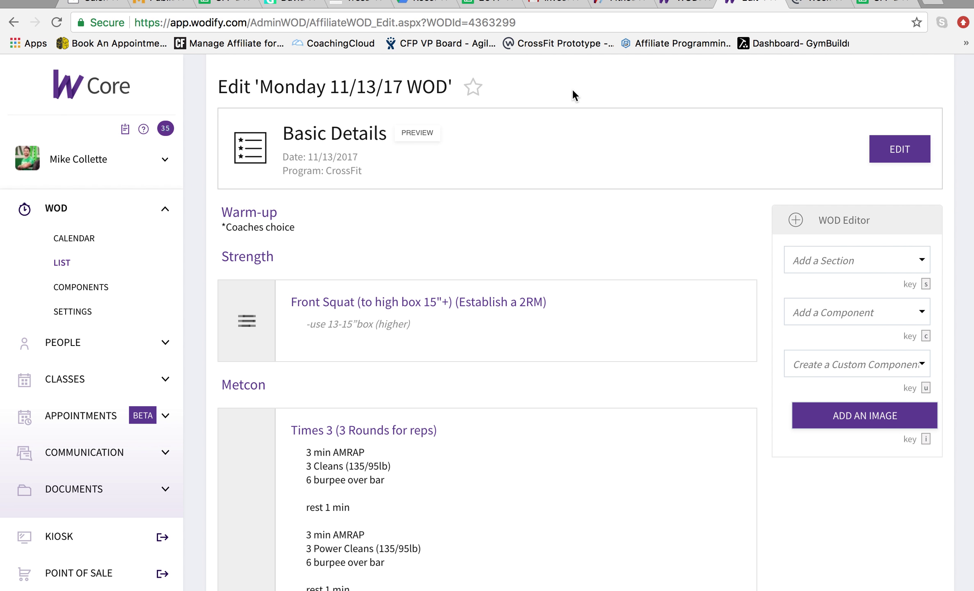
pyautogui.scroll(3, 652, 131)
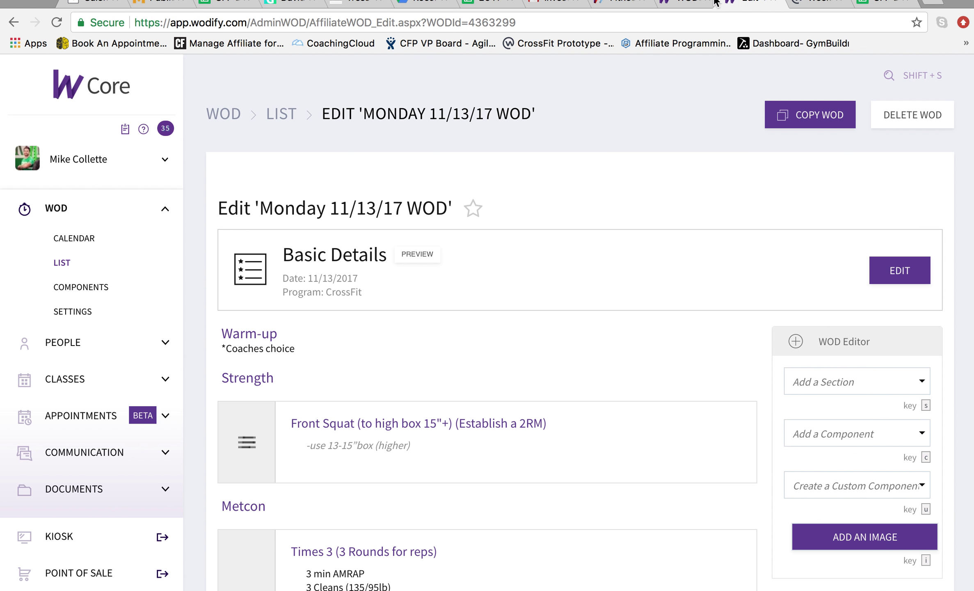
pyautogui.click(674, 2)
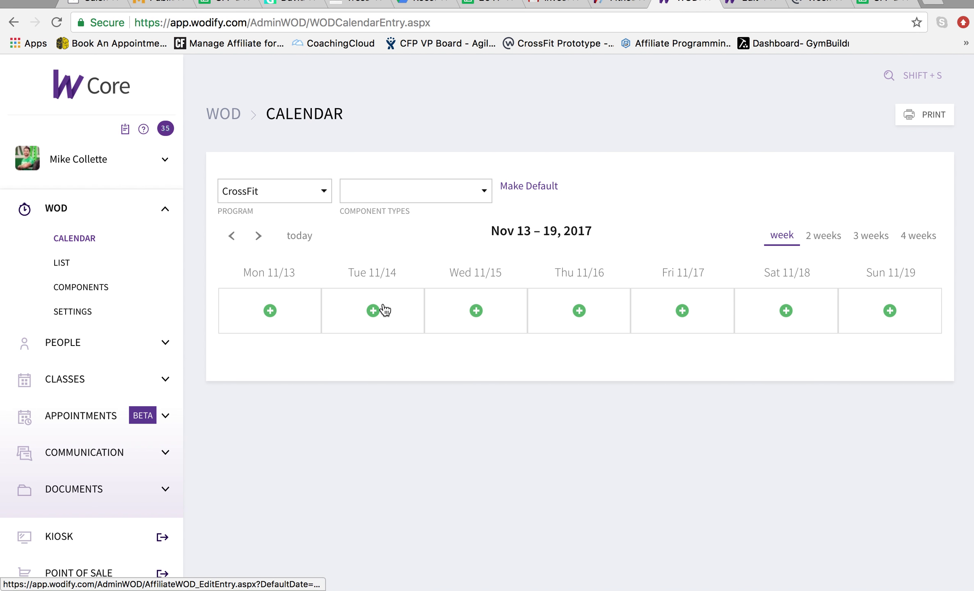